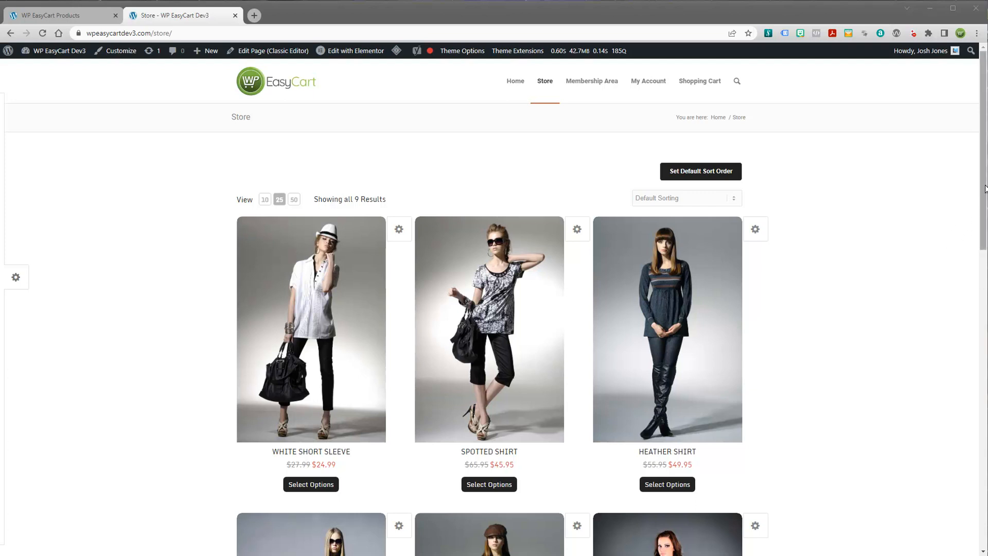
Browse the store's product listing and view the shirt color swatches on the Professional Suit page
drag(983, 198, 978, 342)
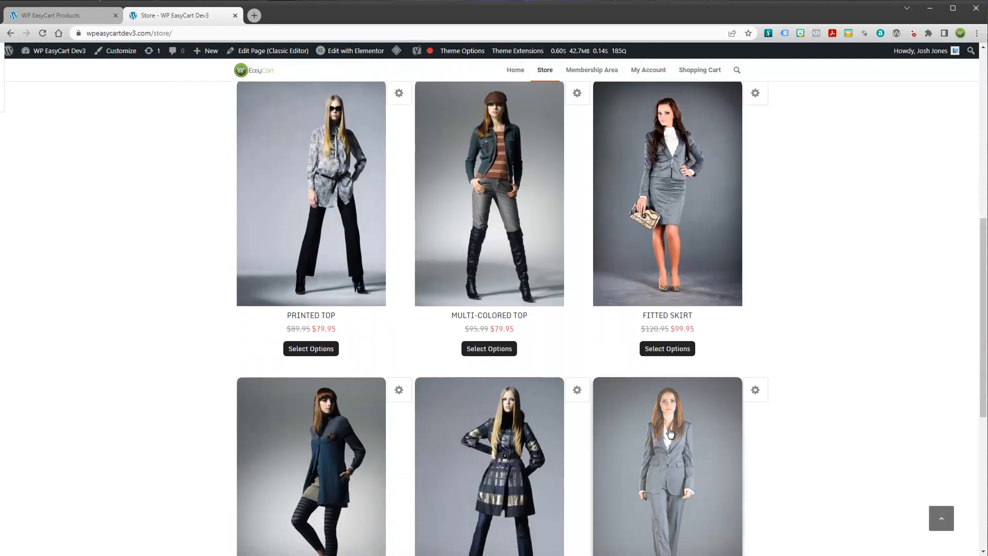
scroll(624, 324, down, 4)
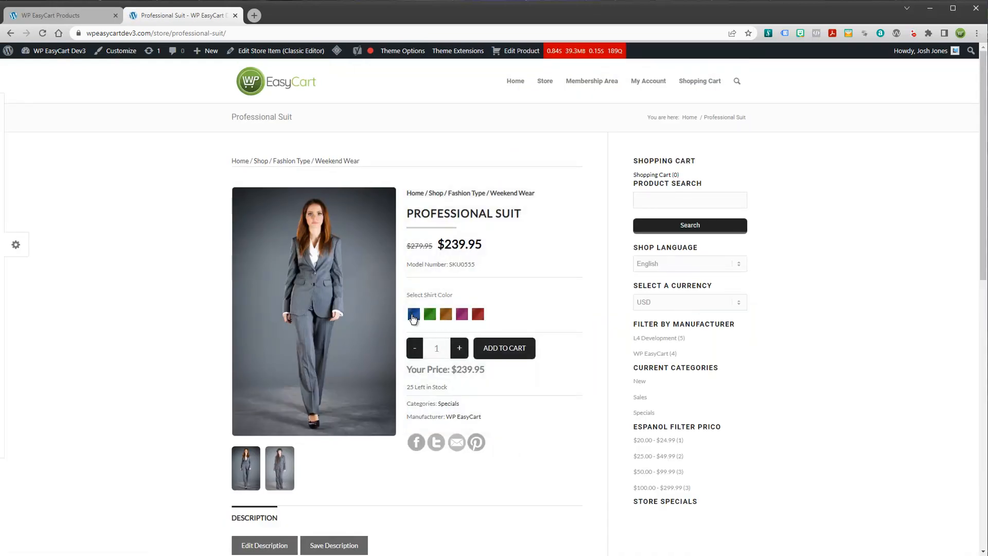
click(462, 314)
Start a new option set in the store admin and set its type to Advanced Checkbox Group
click(85, 14)
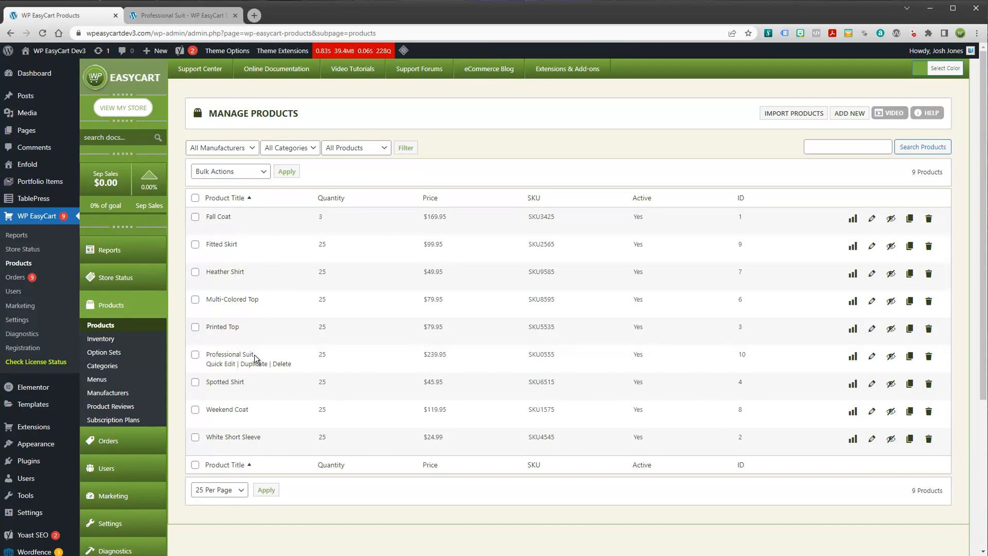
click(103, 354)
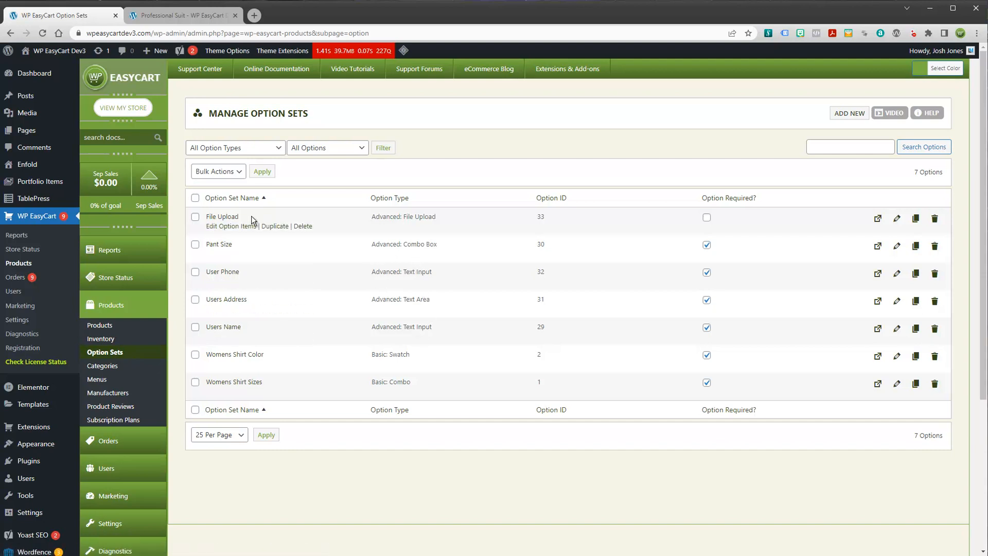
click(857, 119)
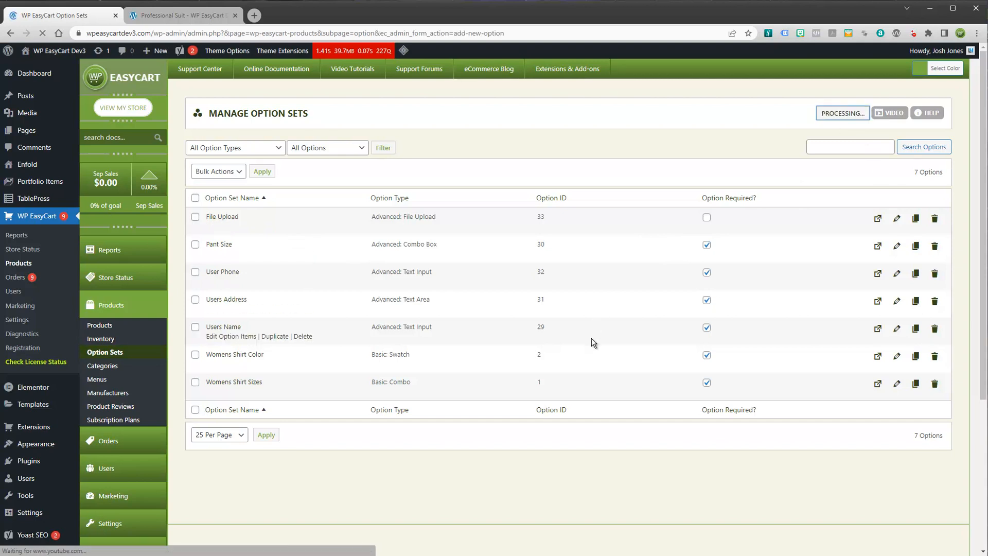
click(265, 152)
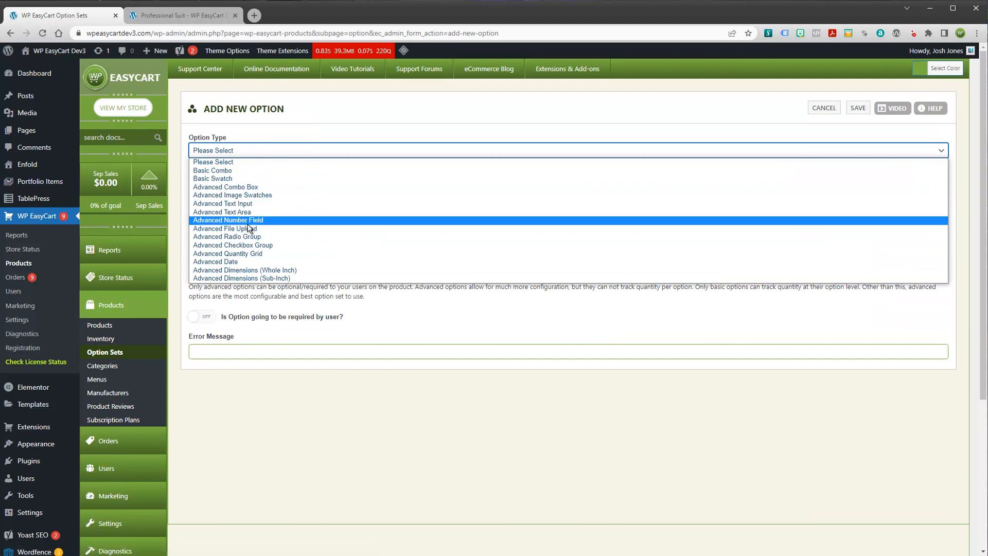
click(235, 246)
Name the option "registration", label it "Do you want to register?" and save it
click(224, 185)
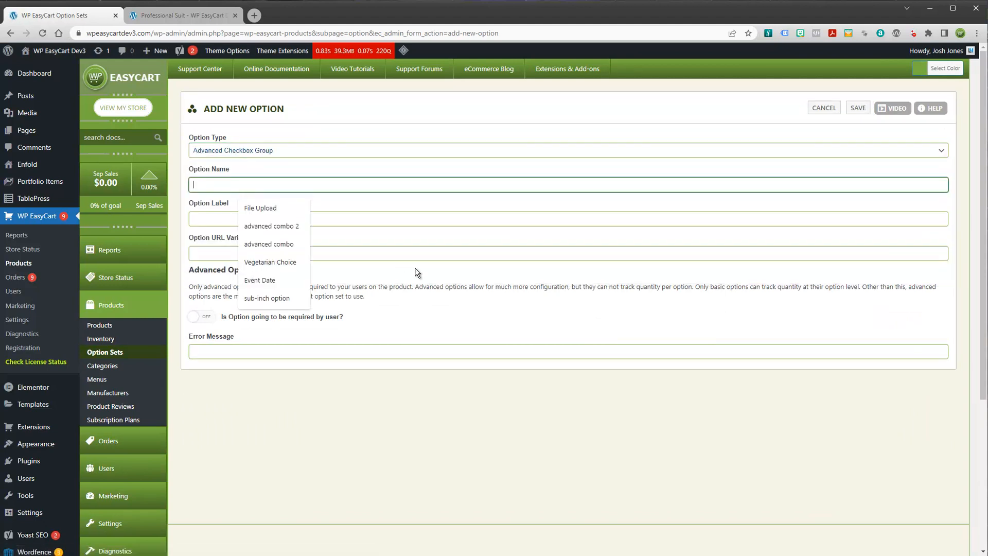
text(registration)
key(Tab)
text(Do yo)
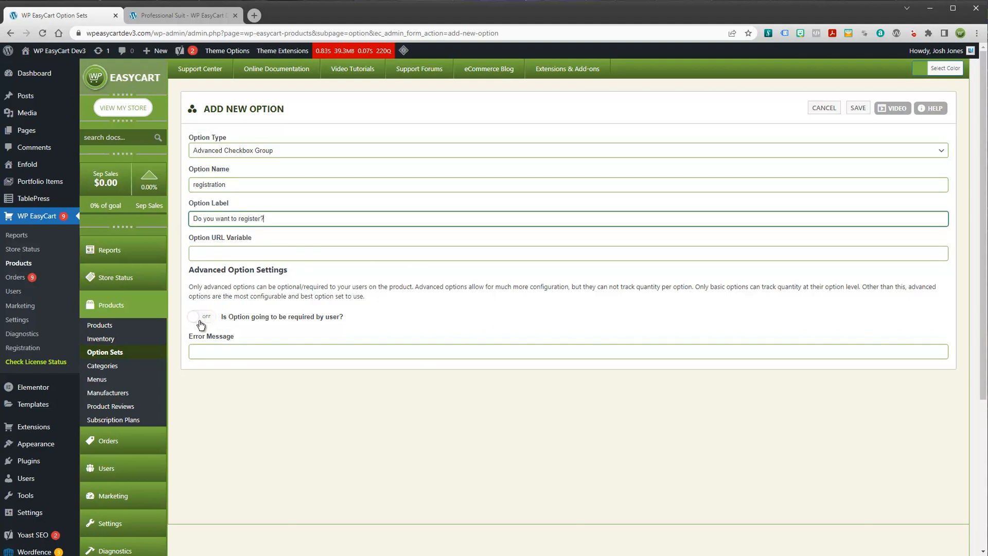
click(858, 109)
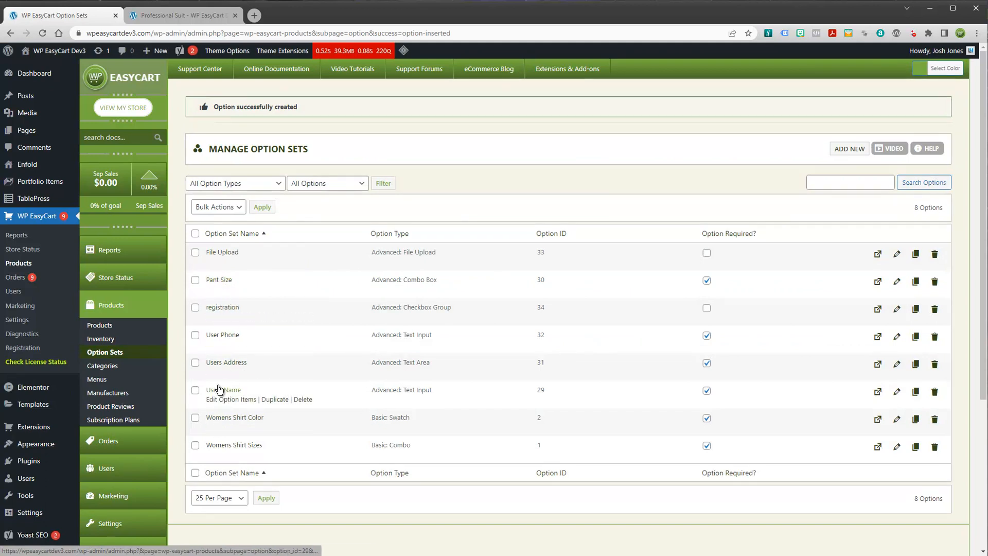
Start a new product titled "Test Registration Form" with the SKU "regist"
click(104, 326)
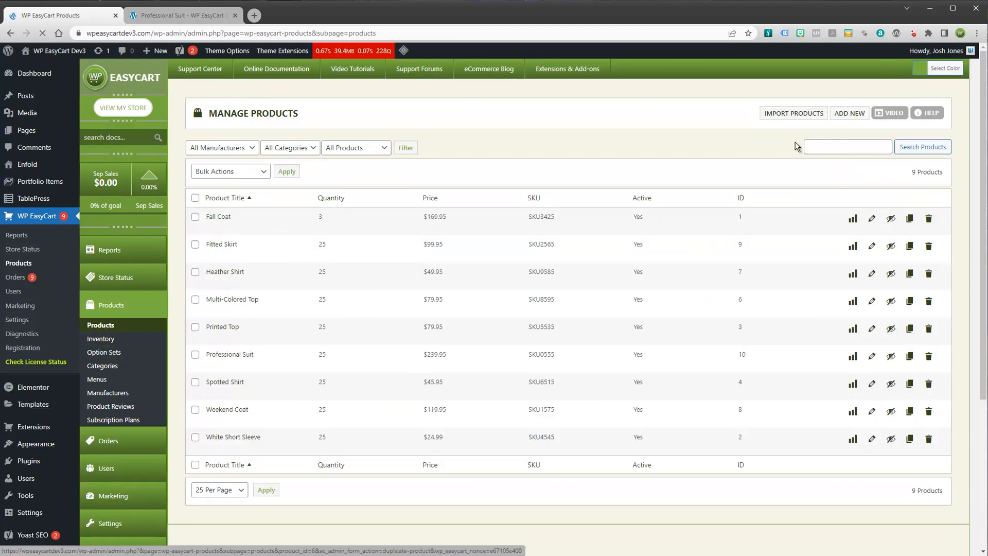
click(849, 116)
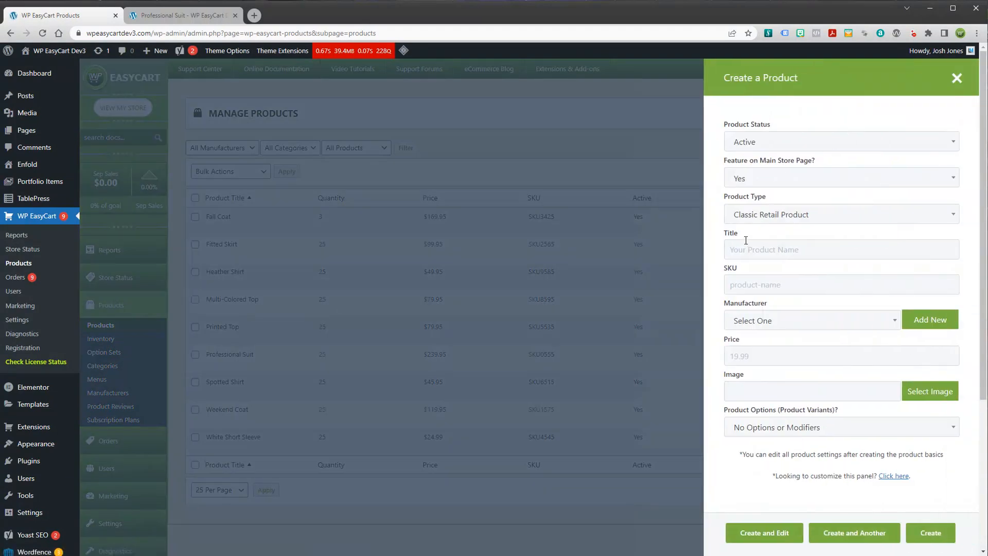
click(748, 250)
text(Test Repsitration Form)
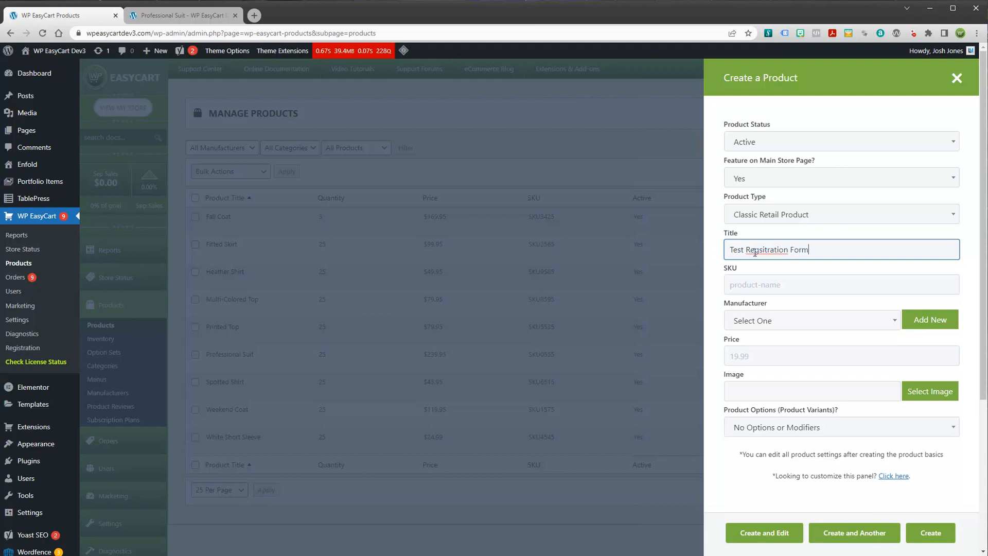
right_click(755, 252)
click(789, 265)
click(741, 284)
text(regist)
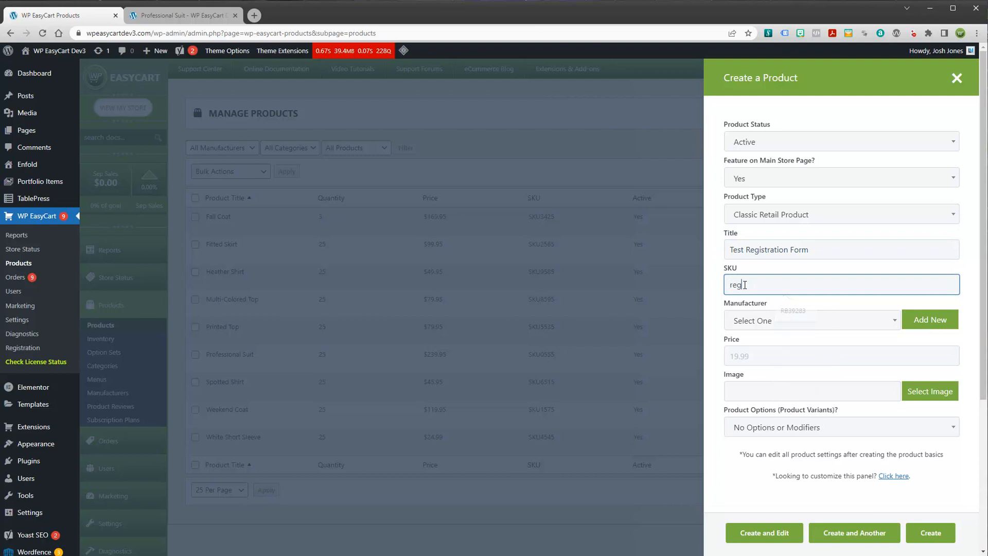
Set the new product's manufacturer to L4 Development and its price to 24
click(755, 329)
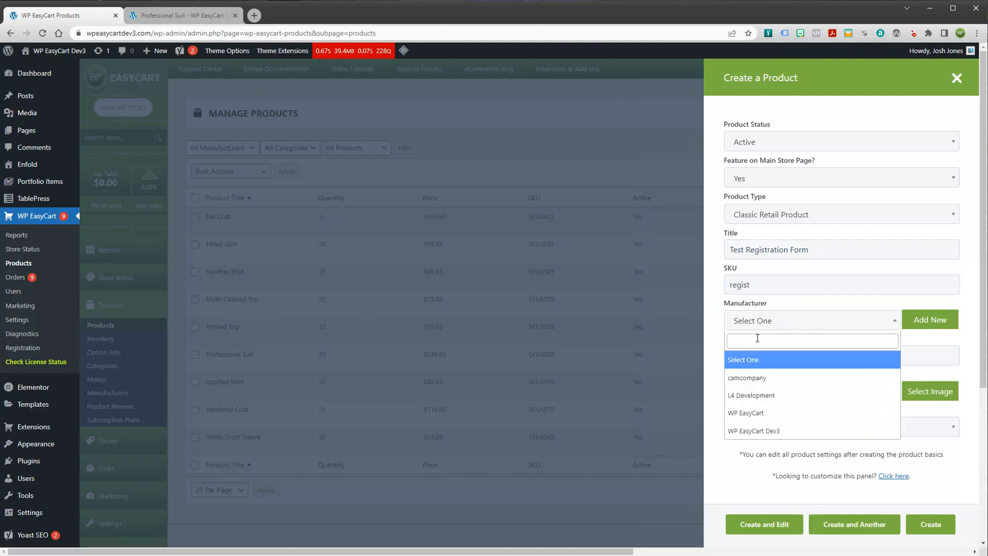
click(758, 395)
click(751, 355)
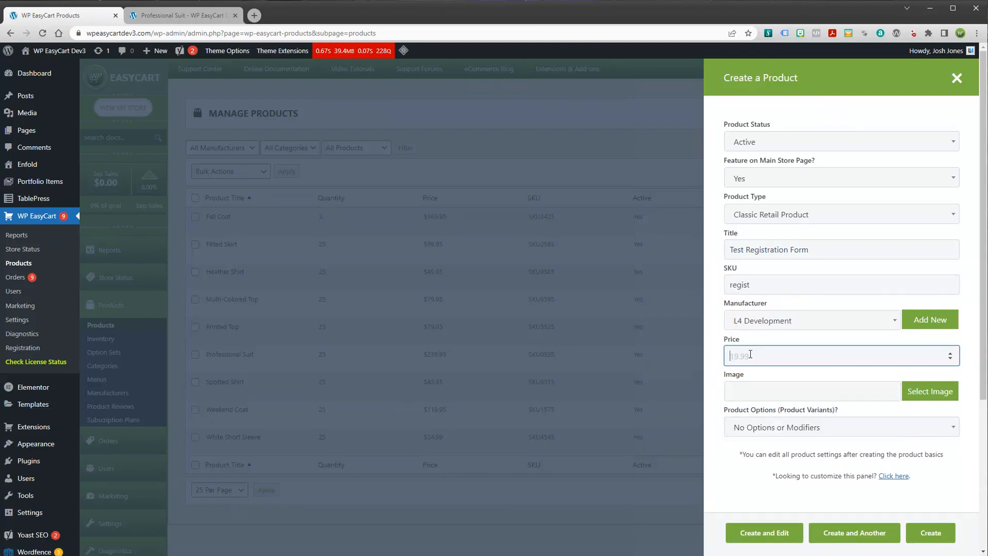
key(Tab)
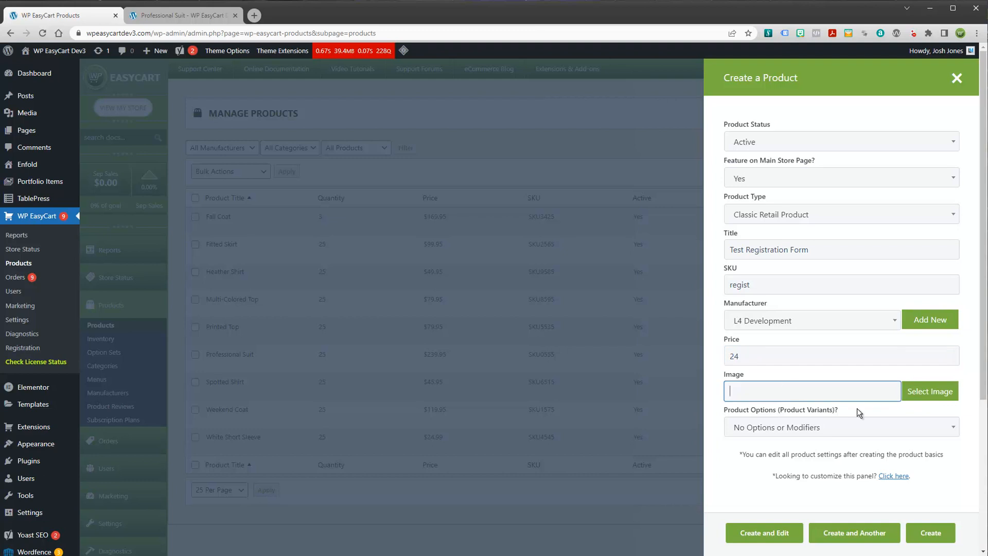
Assign the green leaf image slide3_l16.png from the media library and create the product, continuing to its edit page
click(906, 397)
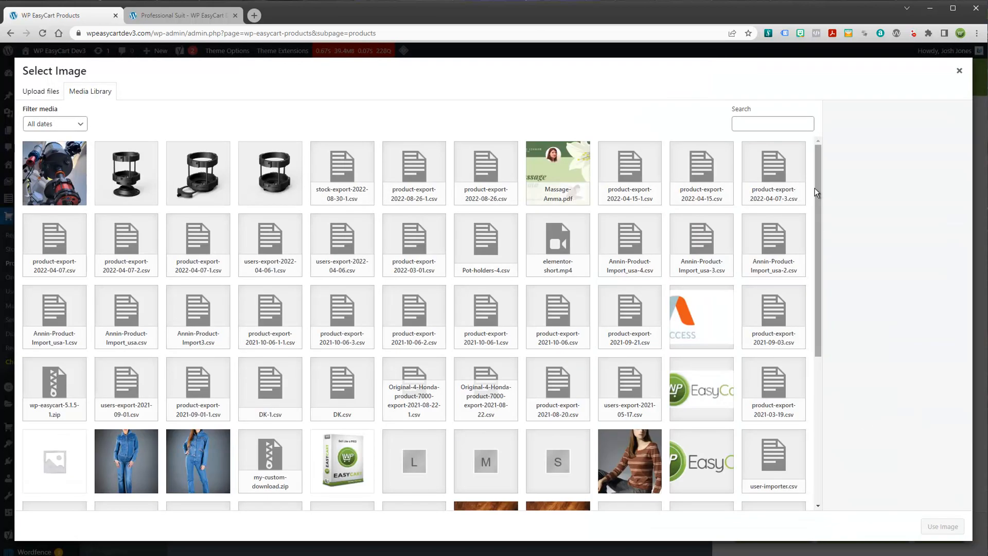
drag(813, 188, 821, 343)
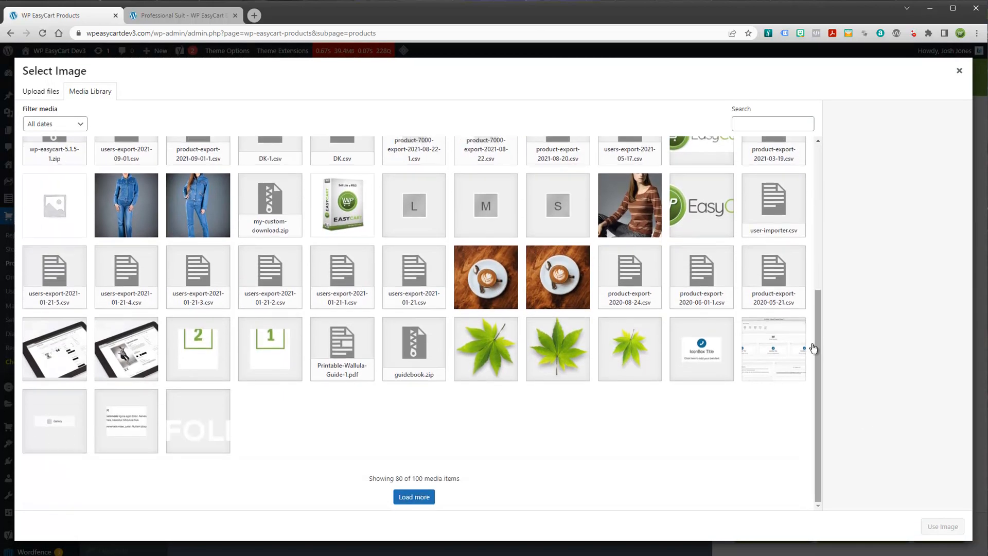
click(581, 344)
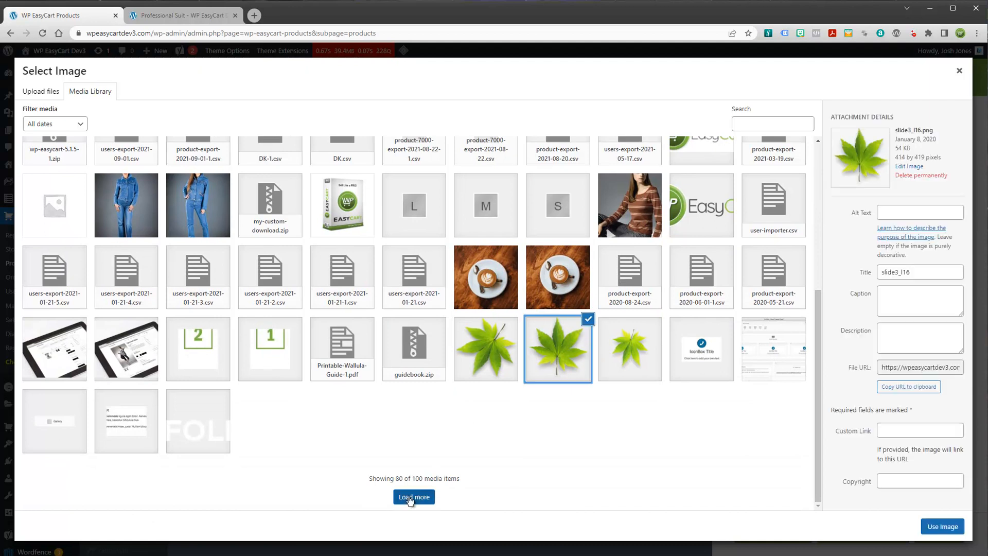
click(930, 532)
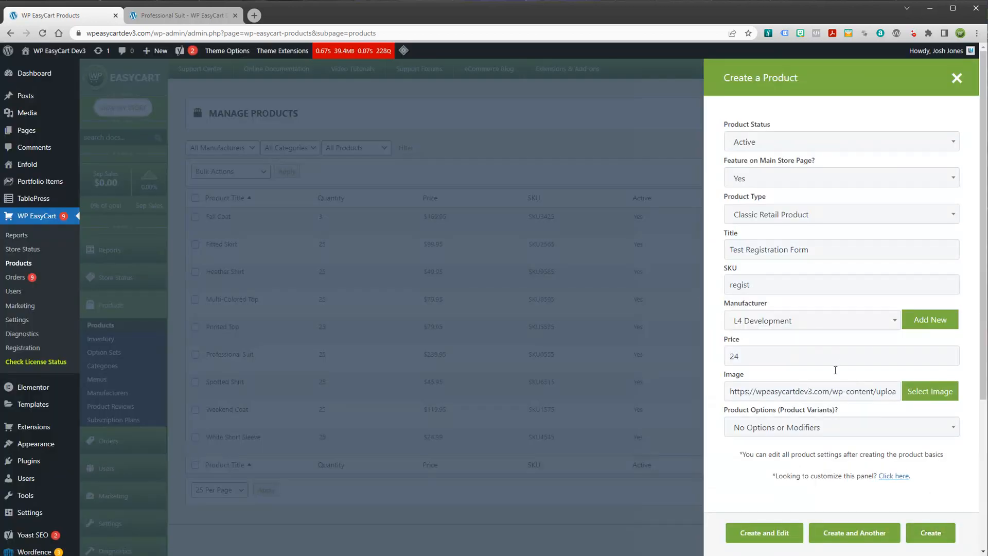
click(761, 534)
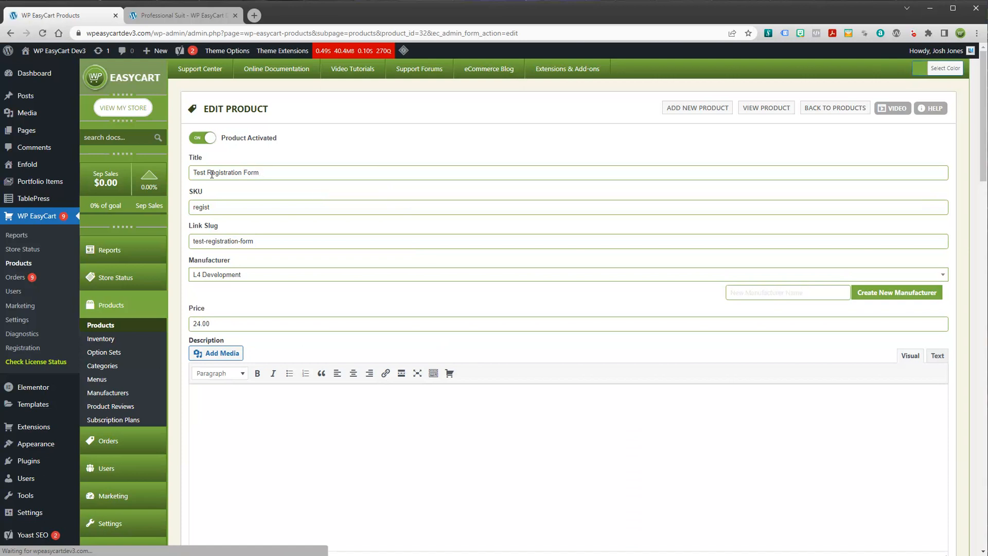
View the Test Registration Form product page in a separate tab, then return to its editor and close the Professional Suit page
scroll(276, 208, down, 15)
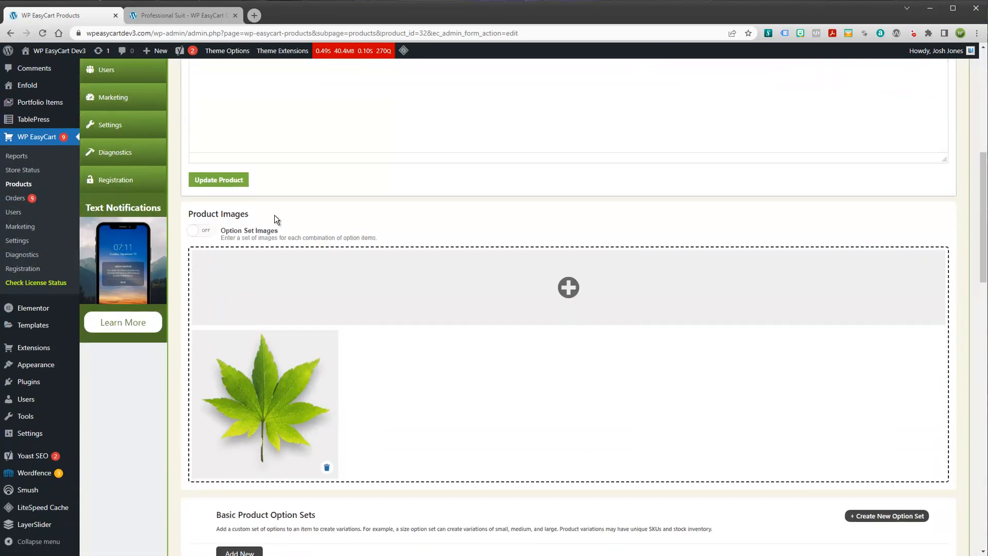
scroll(308, 226, up, 15)
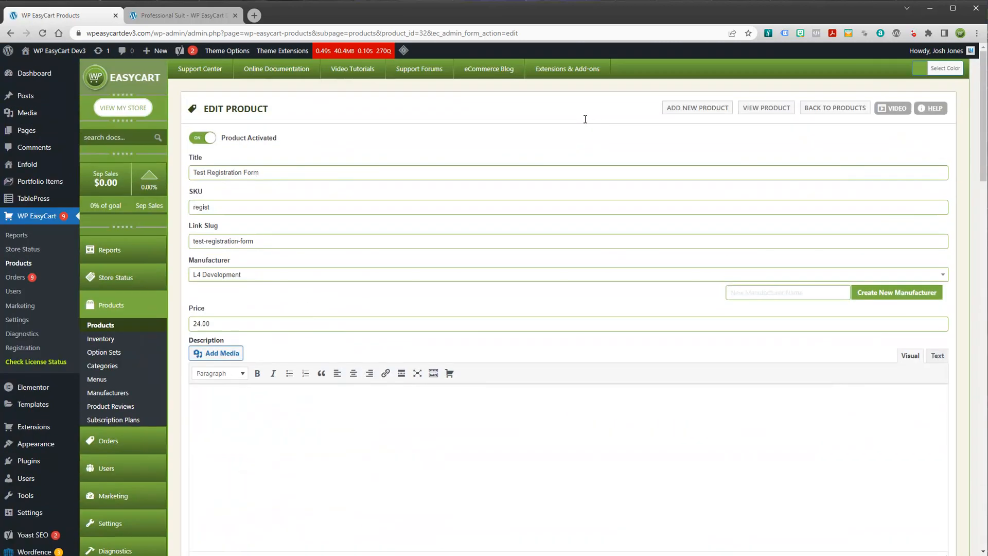
ctrl+click(766, 110)
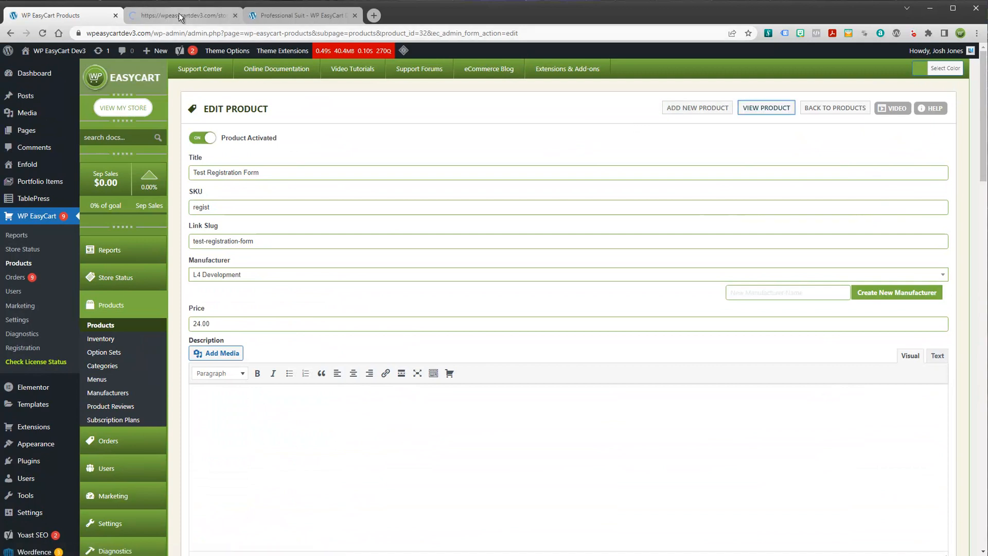
click(178, 15)
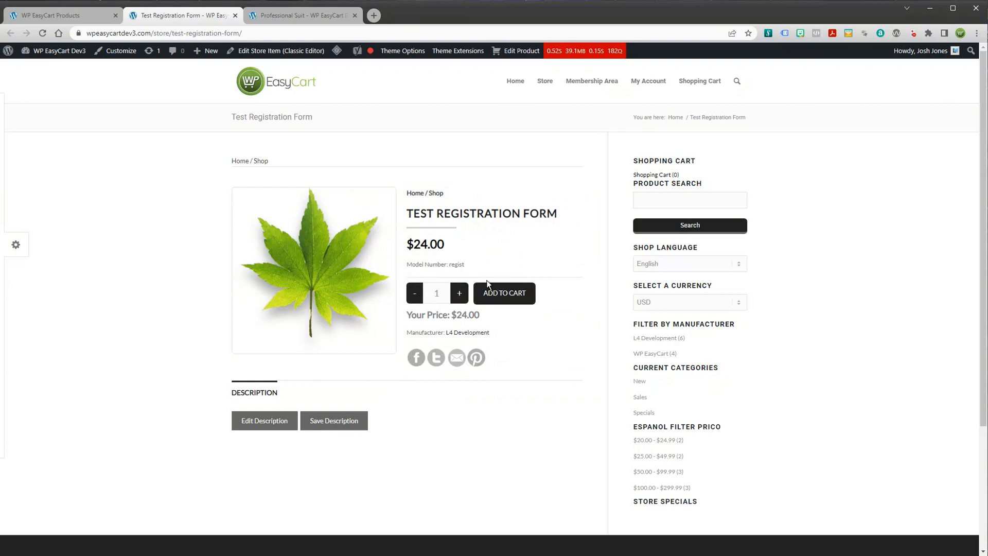
click(110, 20)
click(354, 15)
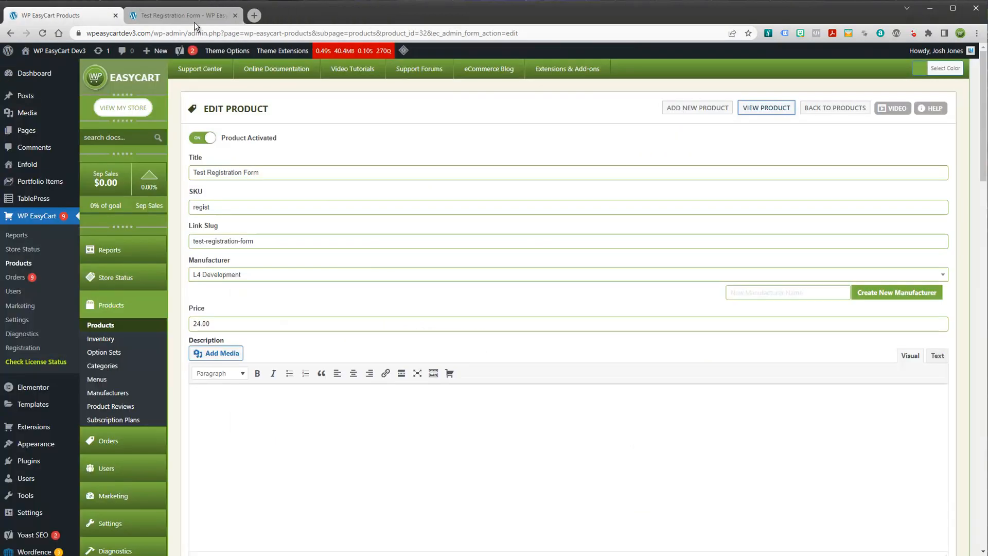
Review the product's option set and Advanced Product Modifiers sections, including the form for creating a new modifier
scroll(316, 382, down, 20)
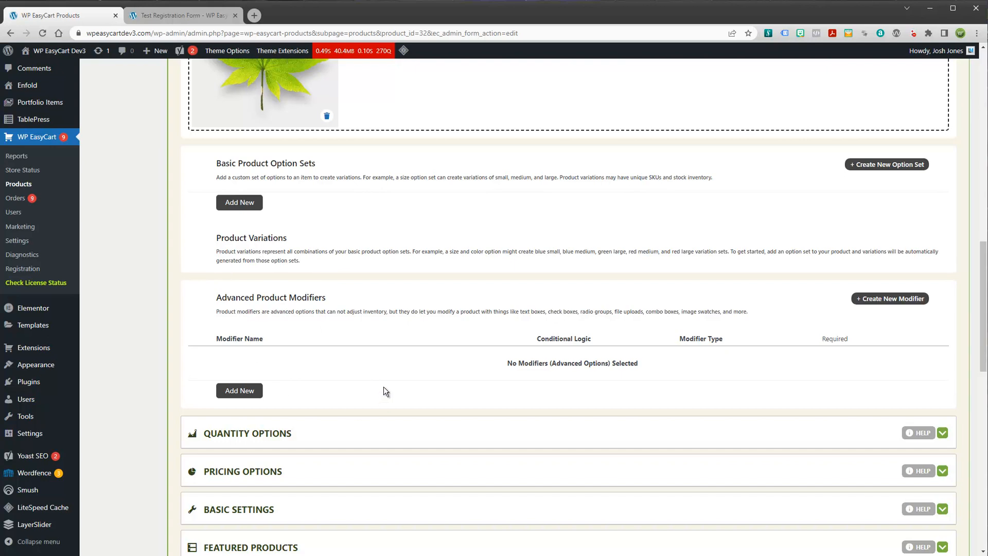
drag(289, 311, 710, 311)
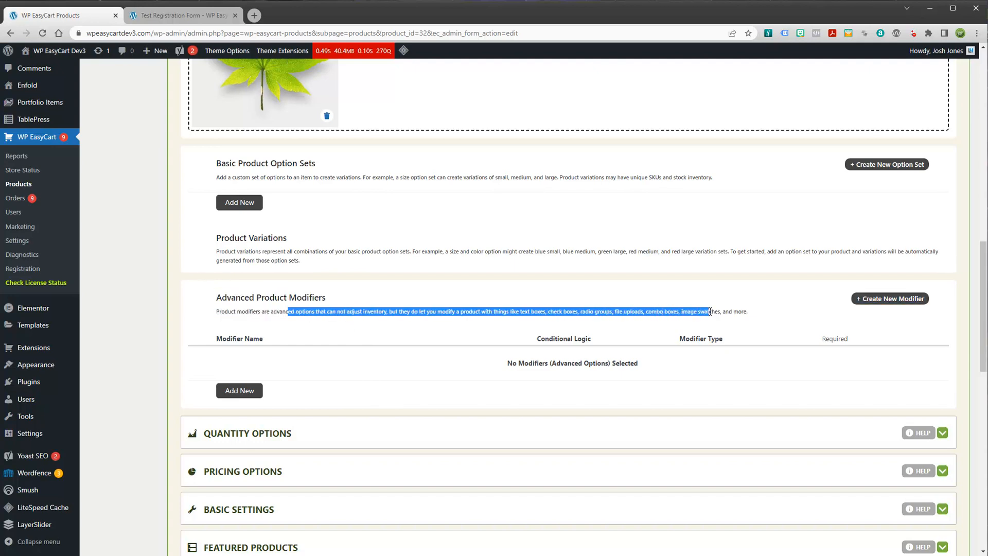
click(564, 311)
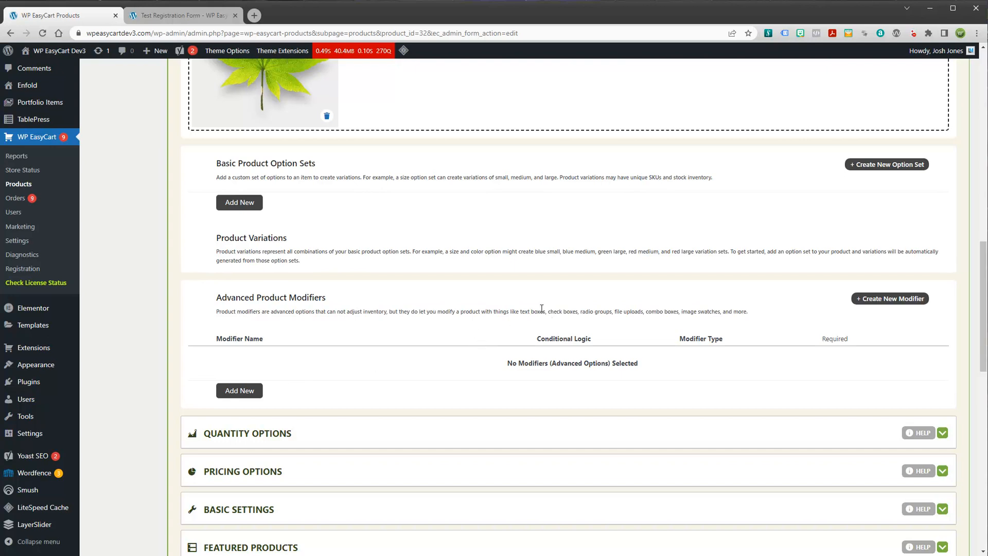
click(881, 298)
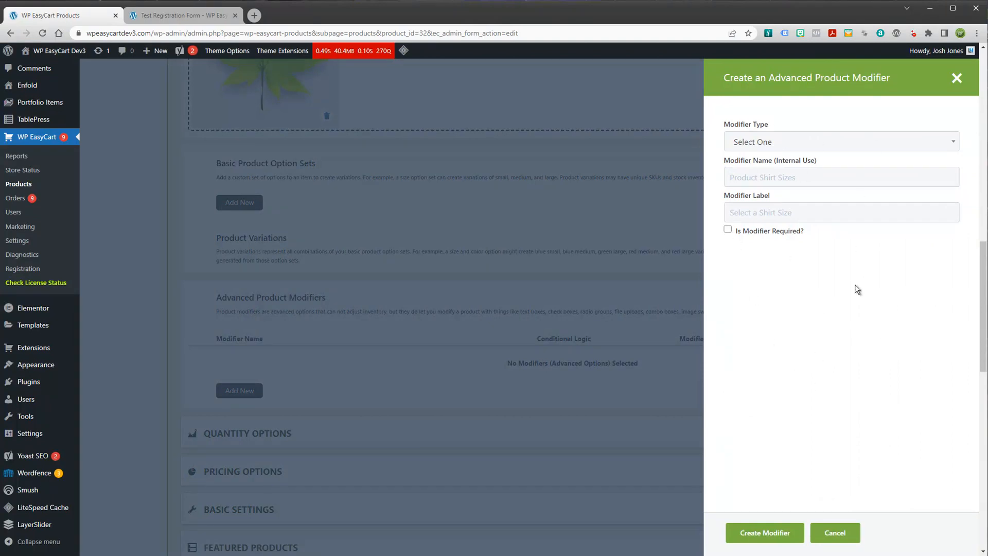
click(957, 80)
scroll(329, 319, up, 10)
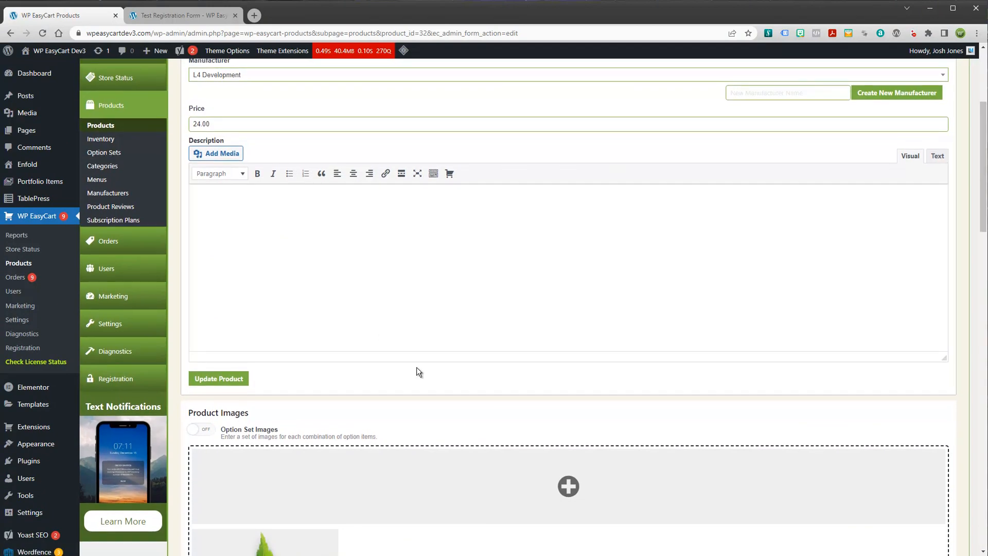
scroll(415, 366, down, 7)
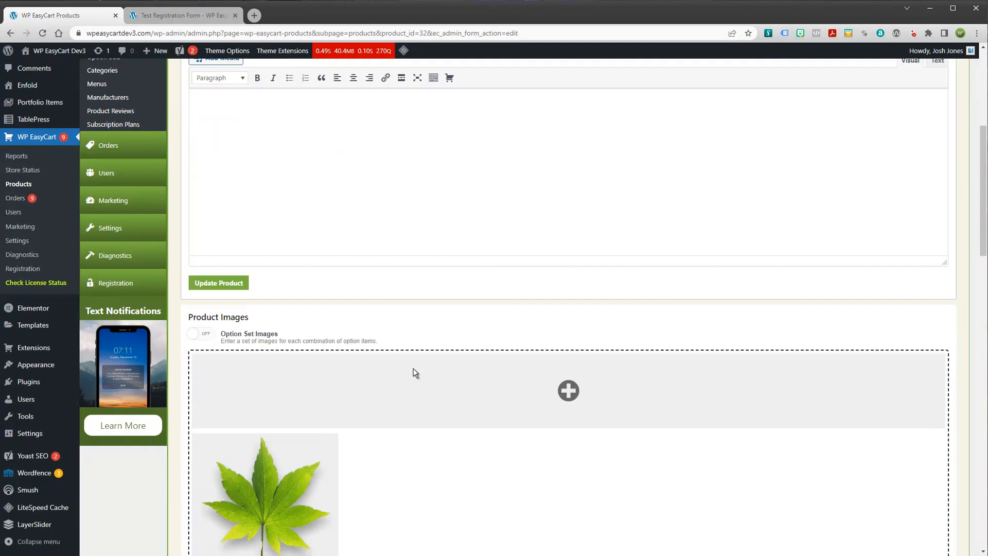
scroll(414, 369, down, 4)
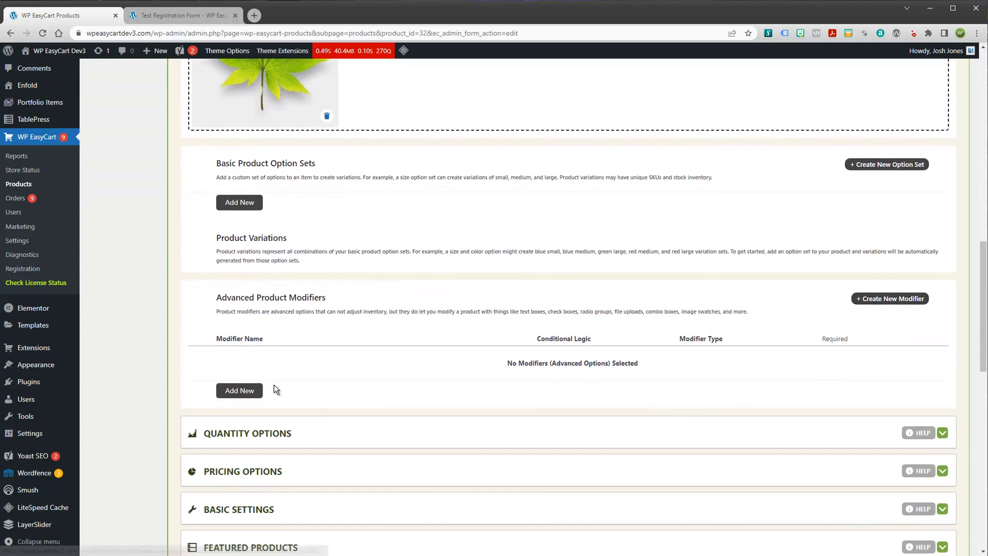
Add the existing "Do you want to register?" modifier to the product's Advanced Product Modifiers
click(242, 391)
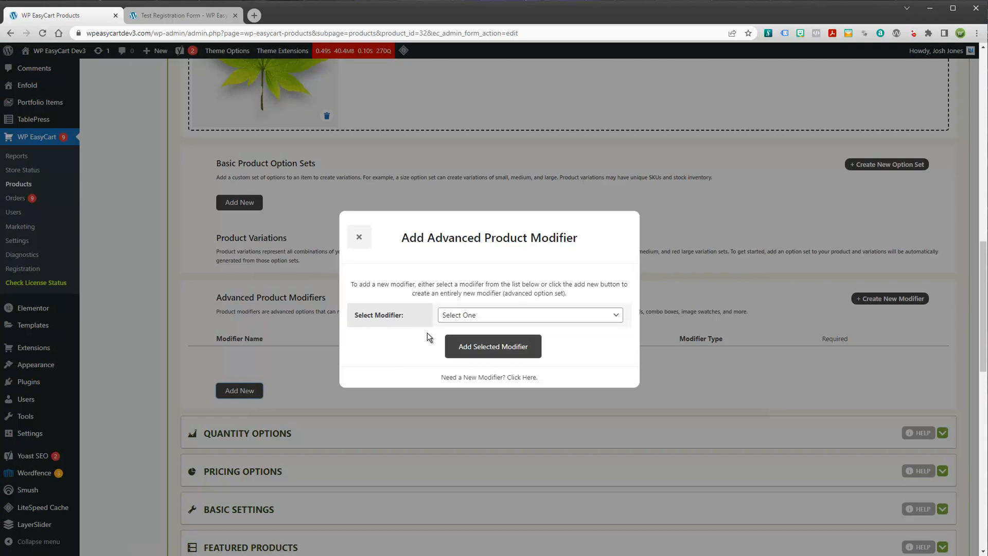
click(457, 316)
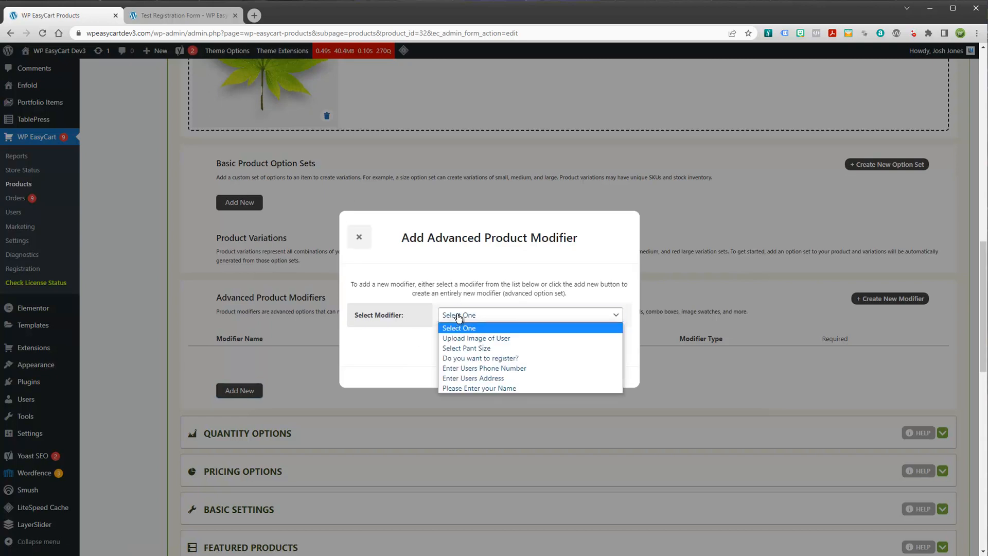
click(468, 358)
click(490, 350)
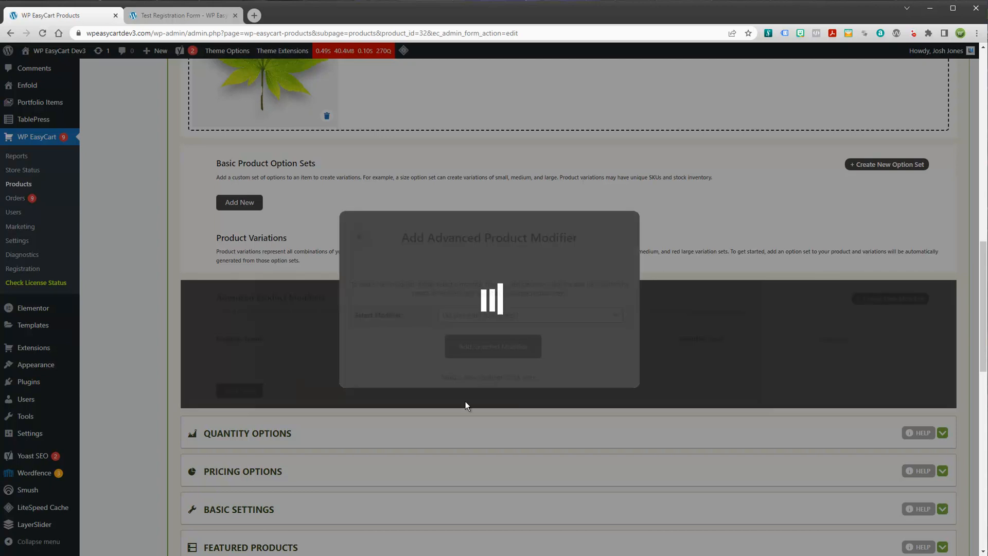
Add the existing "Please Enter your Name" modifier to the product
click(241, 388)
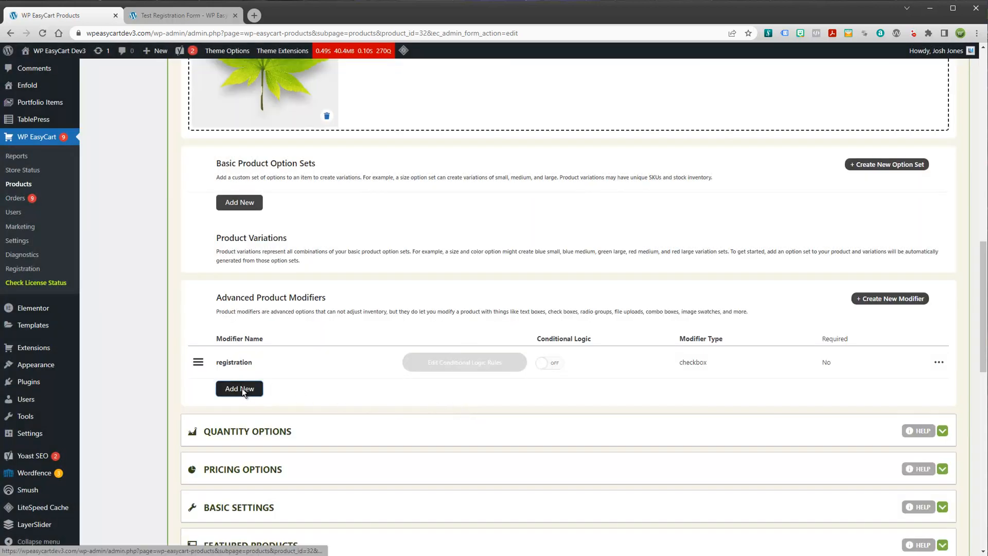
click(450, 316)
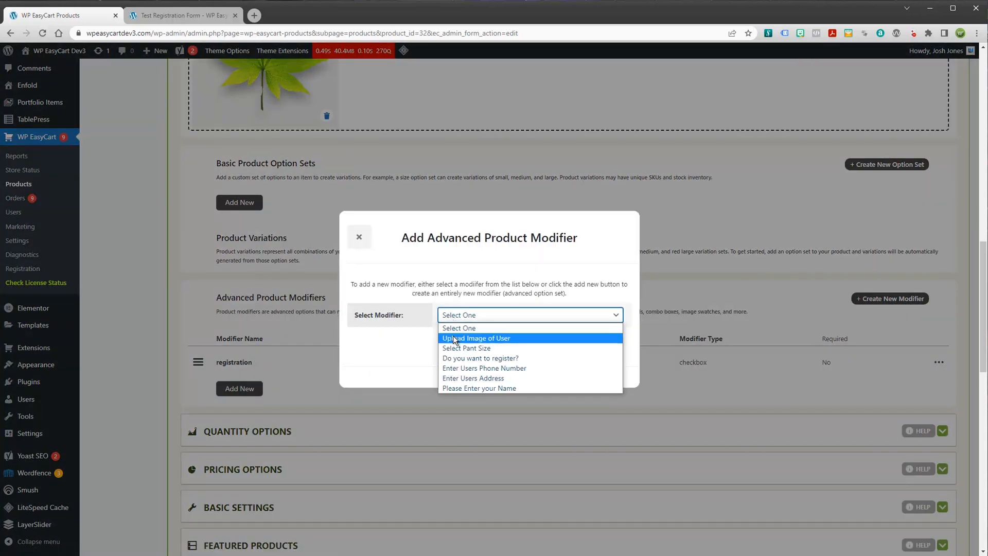
click(459, 388)
click(474, 355)
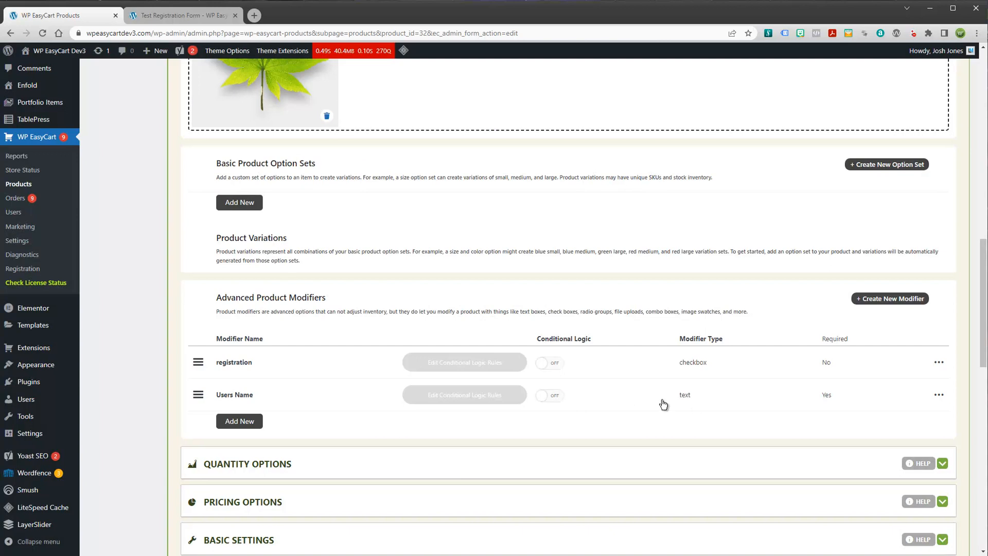
Add the existing "Enter Users Address" modifier to the product
click(241, 421)
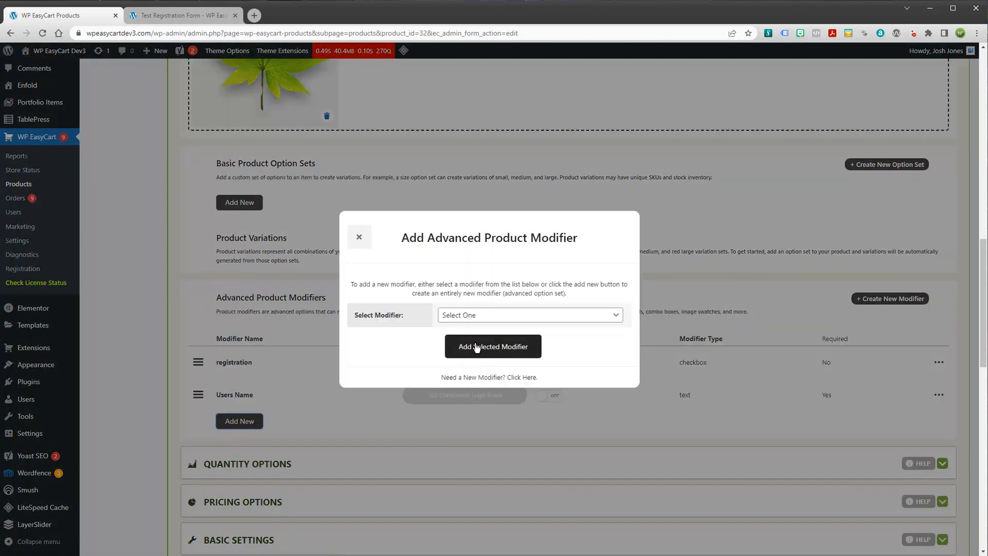
click(468, 316)
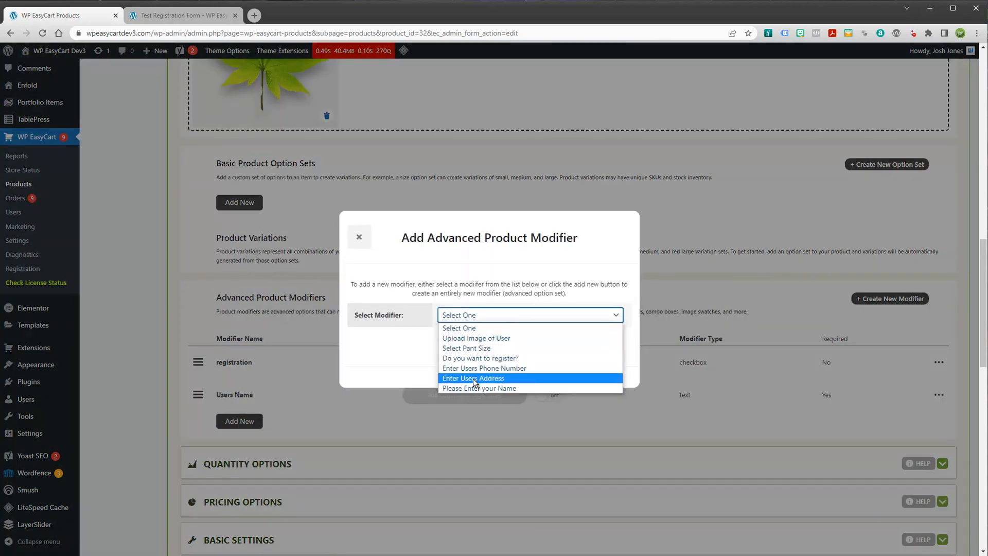
click(474, 378)
click(486, 352)
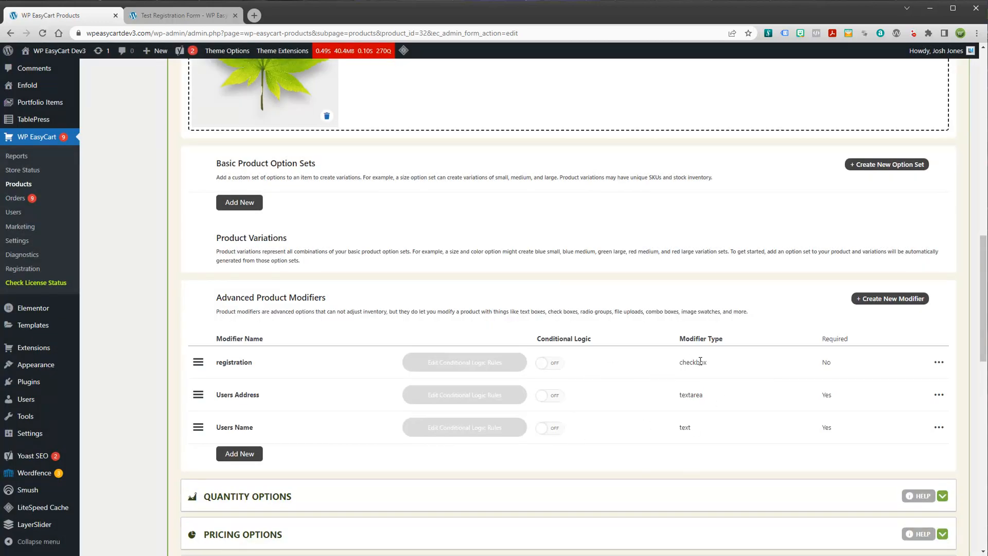
Reorder the modifiers so Users Name sits directly above Users Address, and review the actions available for Users Name
drag(703, 360, 679, 362)
drag(196, 429, 199, 392)
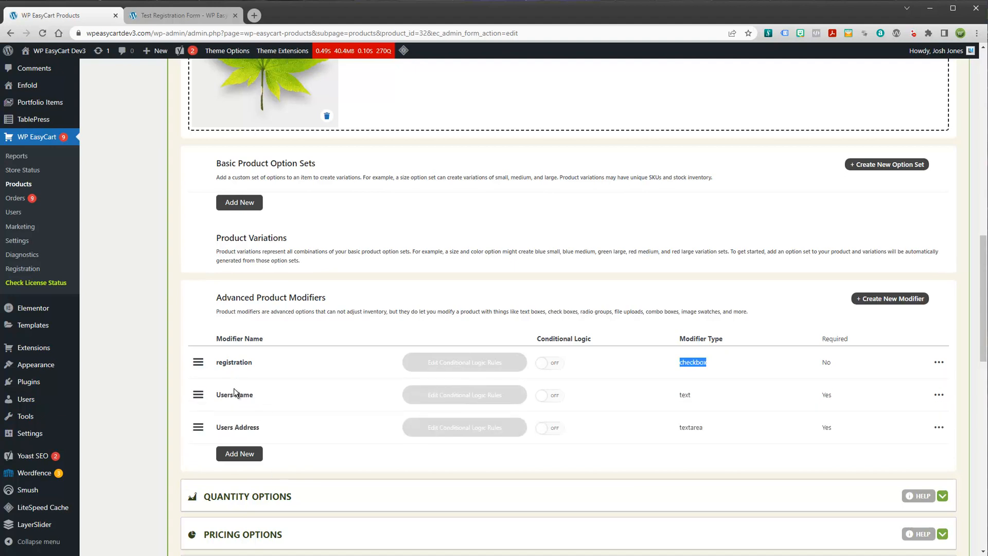
click(940, 395)
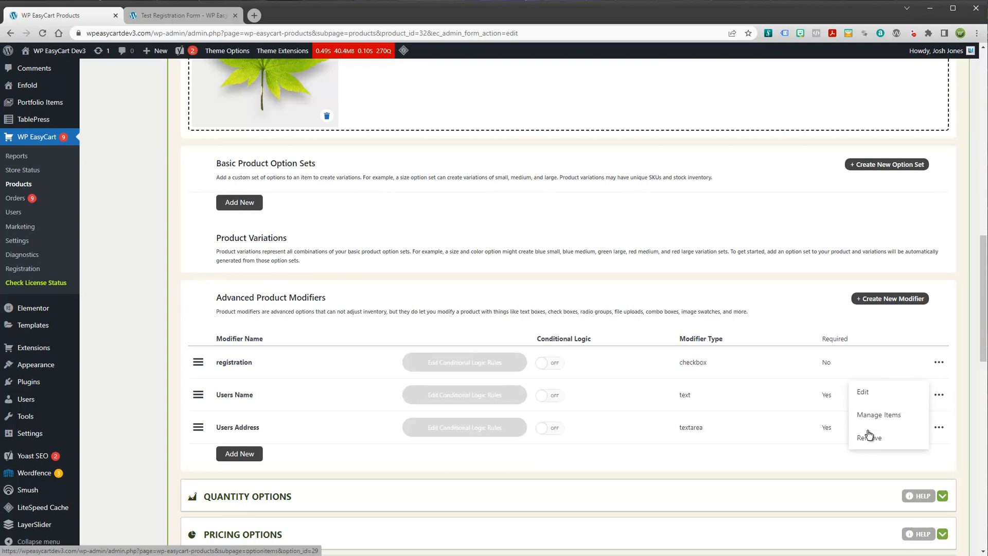
scroll(489, 325, up, 12)
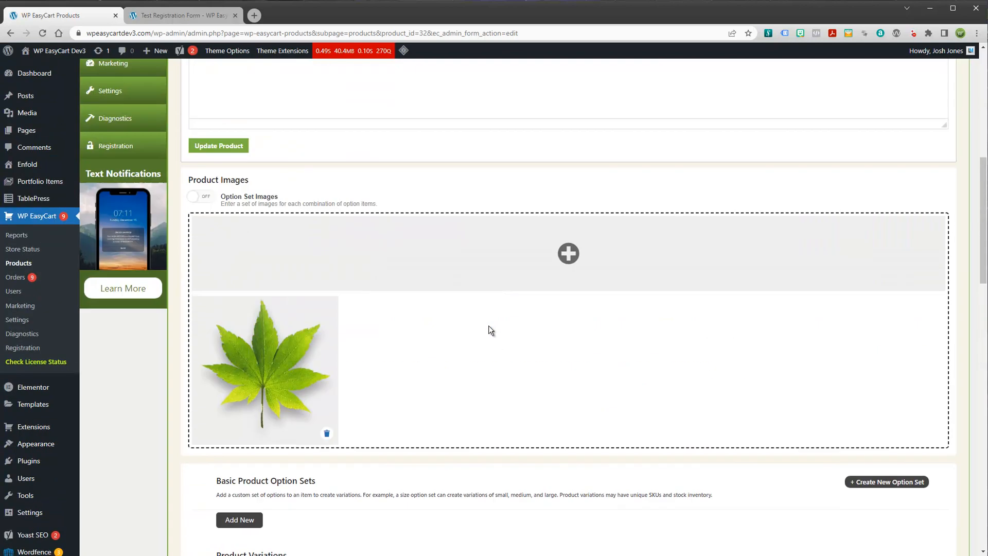
scroll(536, 427, down, 12)
click(806, 410)
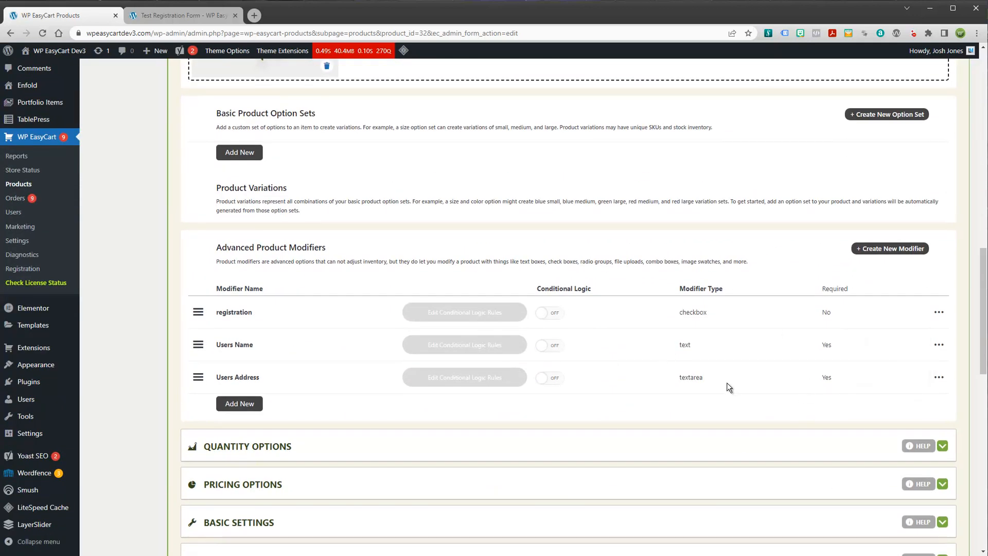
Reload the Test Registration Form store page and examine how the added modifiers are displayed
scroll(706, 343, up, 5)
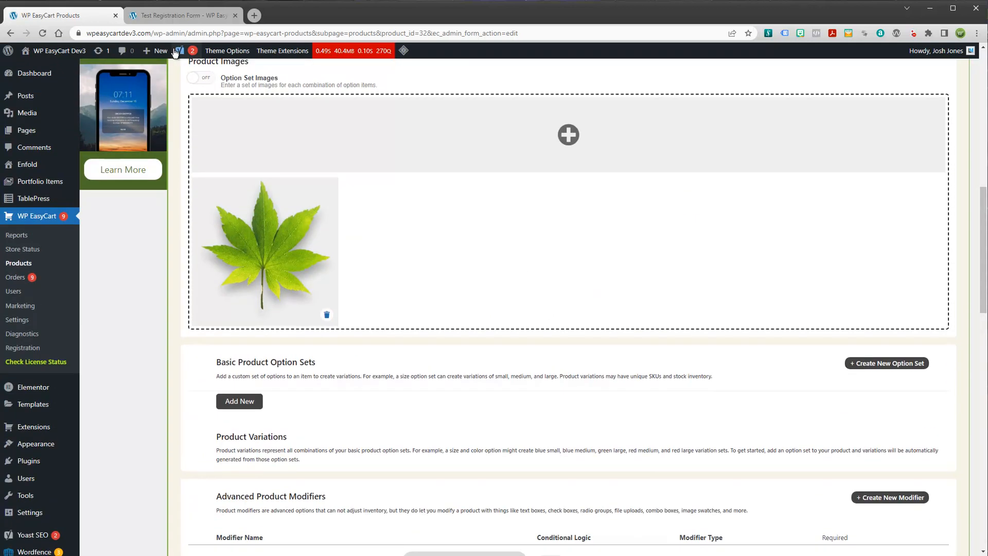
click(174, 15)
click(43, 33)
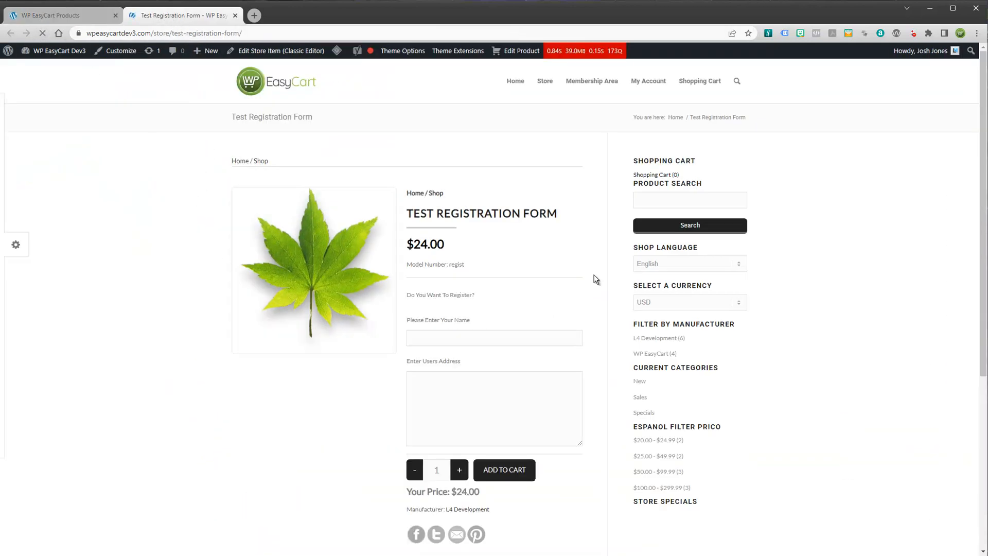
scroll(553, 278, down, 2)
scroll(552, 278, down, 1)
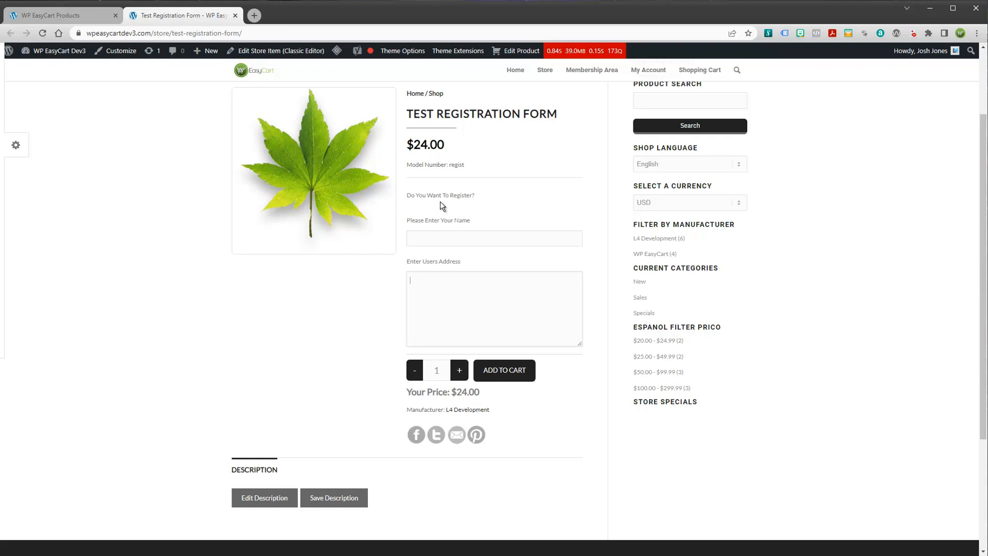
Return to the store admin and open the option items of the registration option set
click(85, 15)
scroll(208, 290, up, 15)
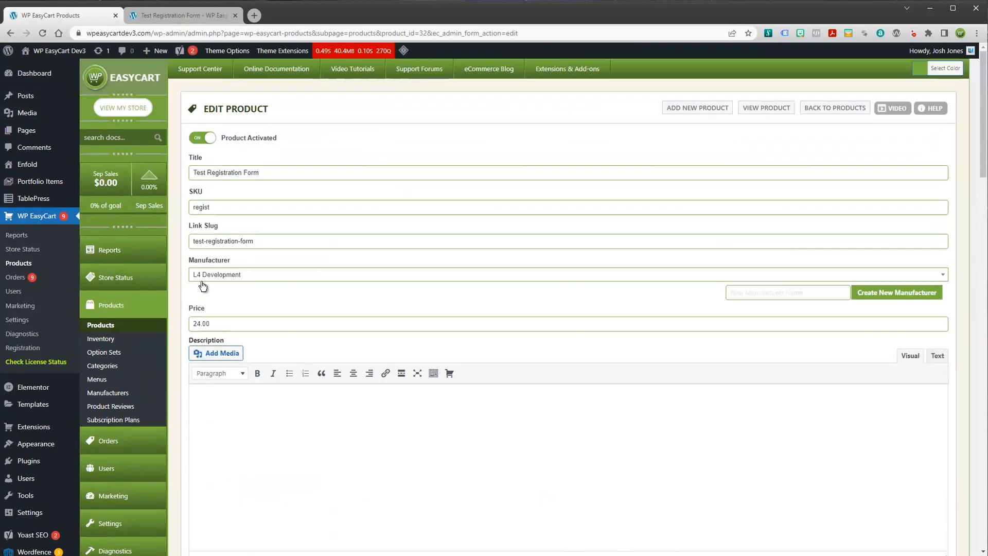
click(108, 353)
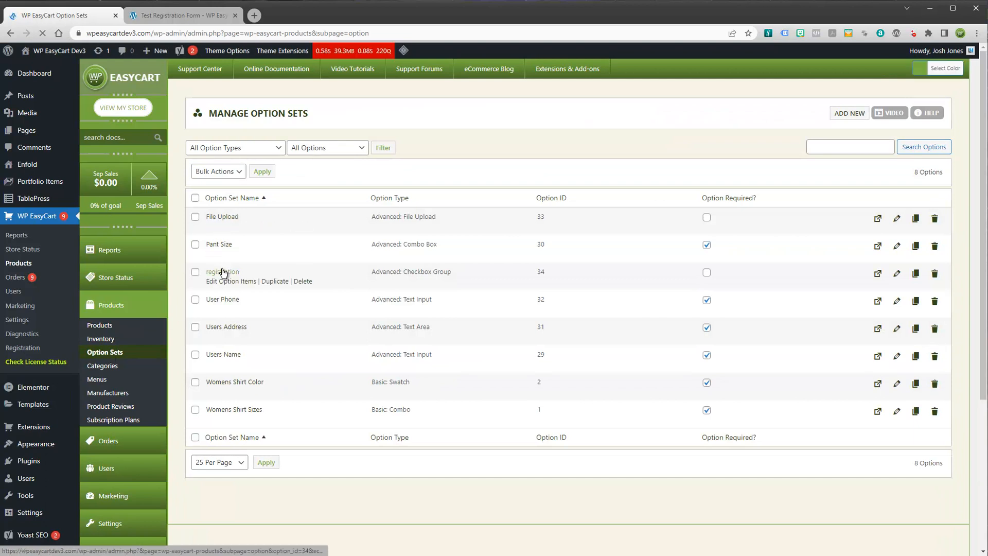
click(223, 282)
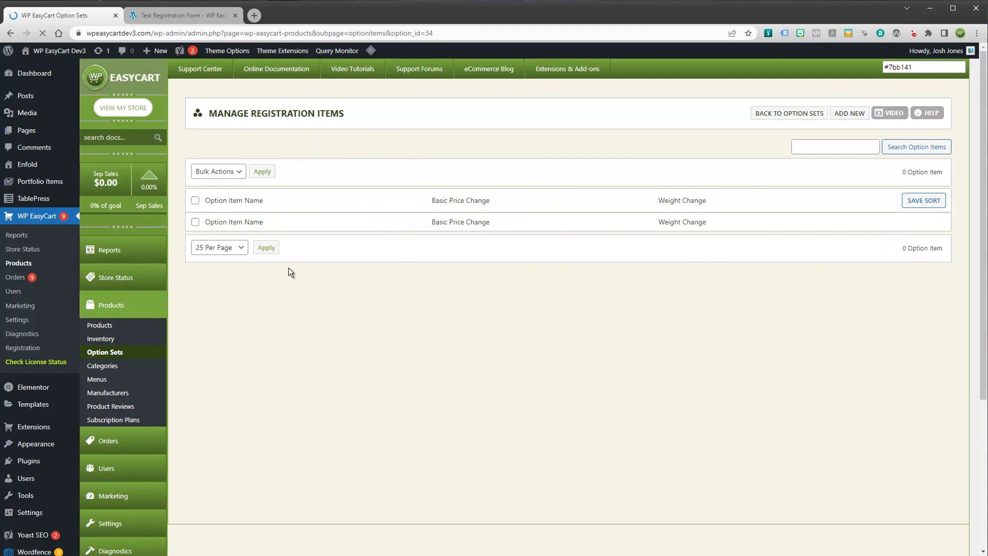
Create an option item named Yes with sort order 1 in the registration option set and save it
click(849, 113)
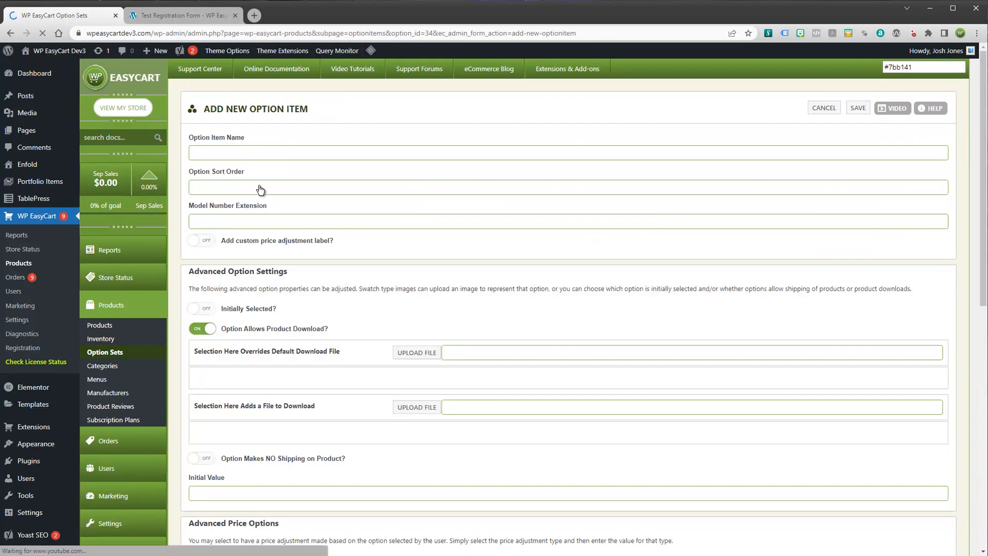
click(243, 154)
text(Yes)
key(Tab)
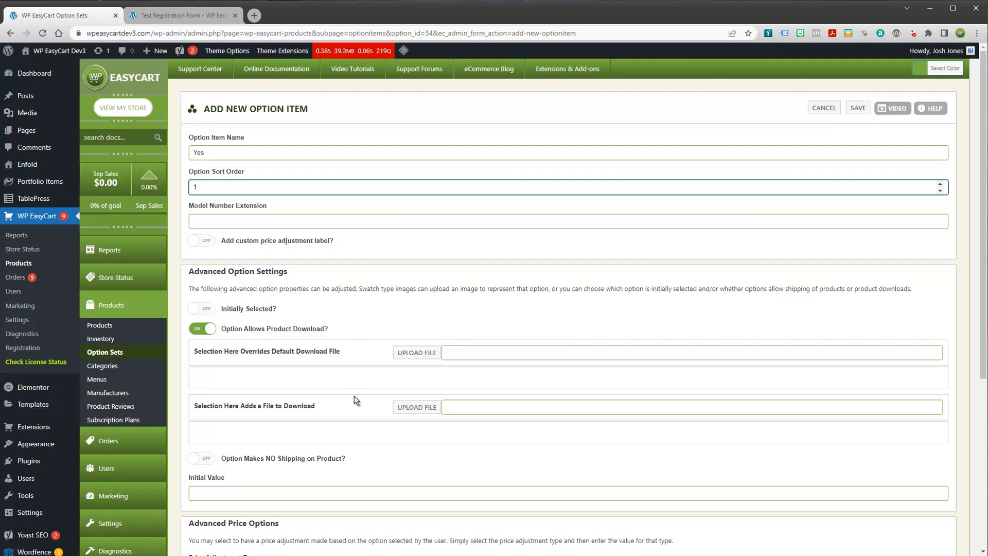
scroll(355, 396, down, 2)
scroll(360, 410, down, 2)
scroll(391, 389, up, 5)
click(862, 108)
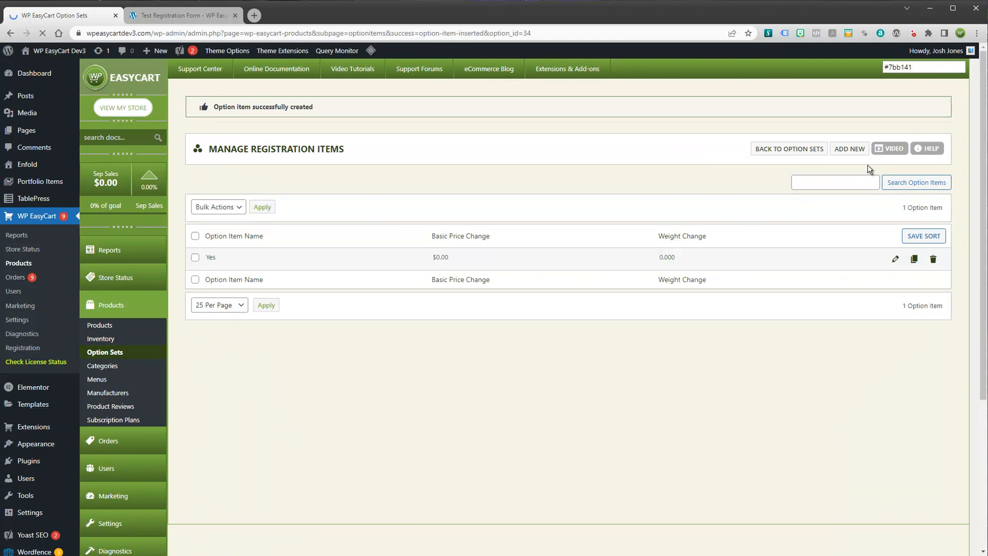
Create an option item named No with sort order 2 in the registration option set and save it
click(853, 150)
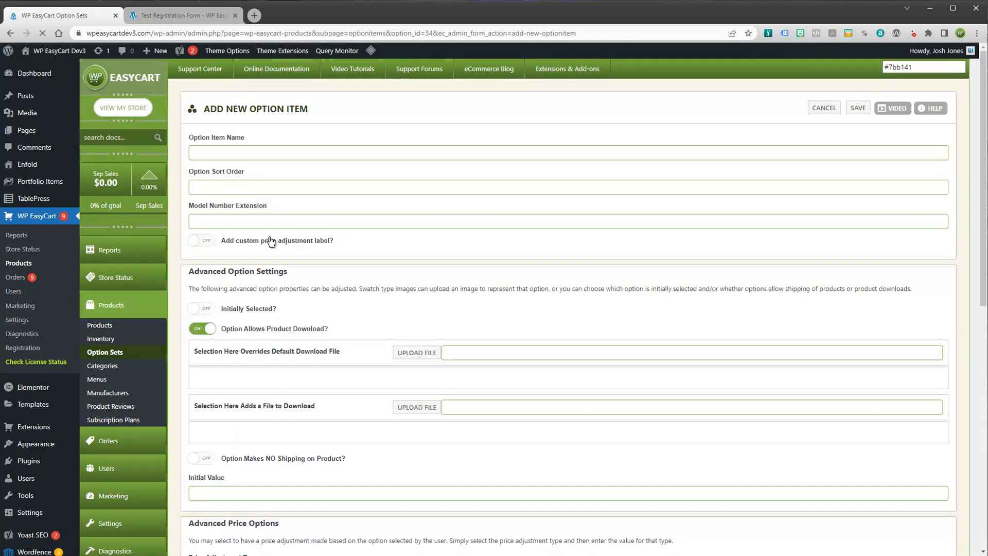
click(231, 153)
text(No)
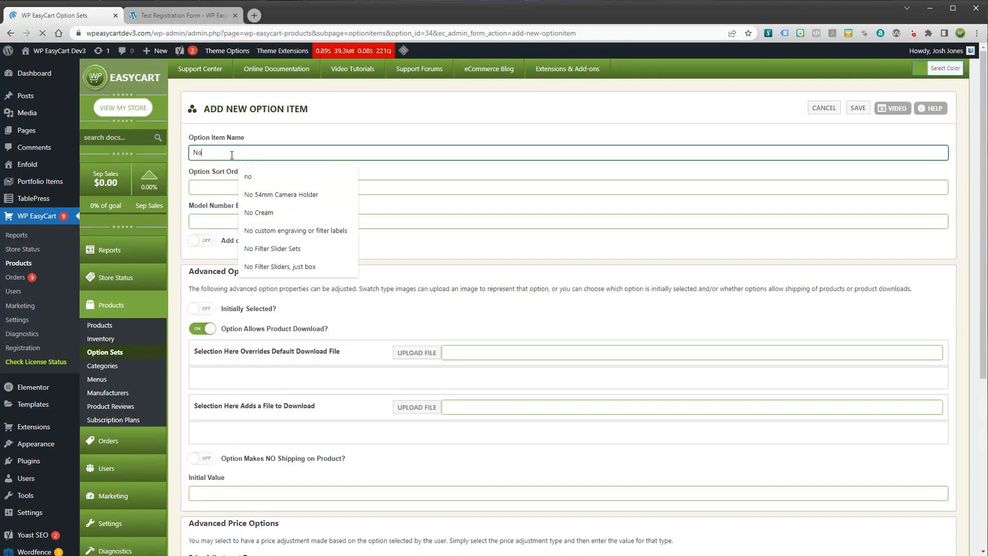
key(Tab)
text(2)
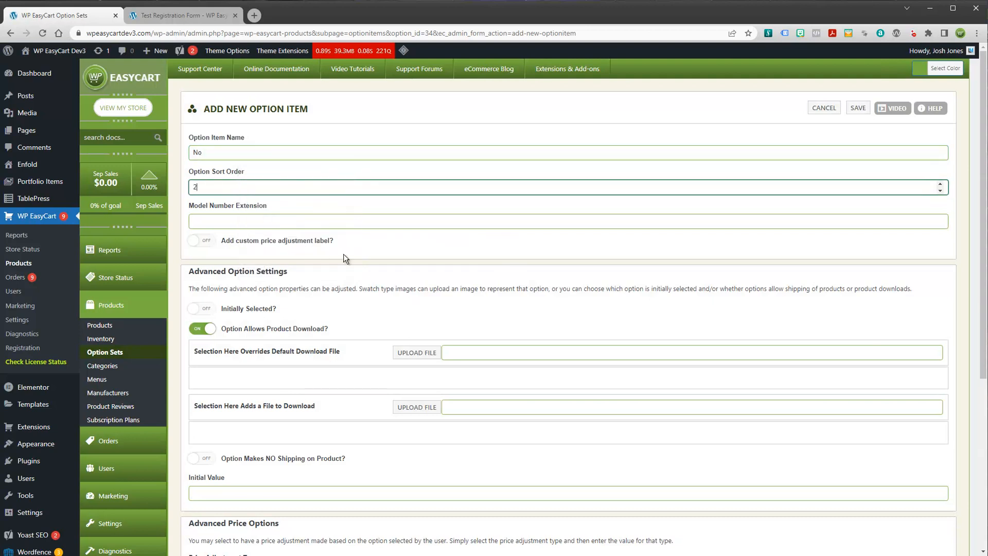
click(856, 109)
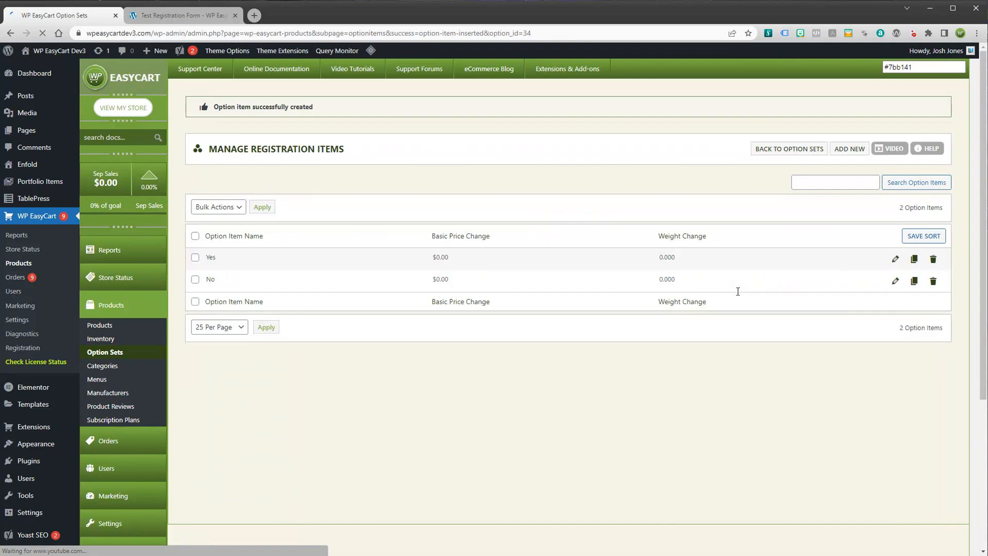
Reopen the Test Registration Form product for editing and review its Advanced Product Modifiers
click(104, 326)
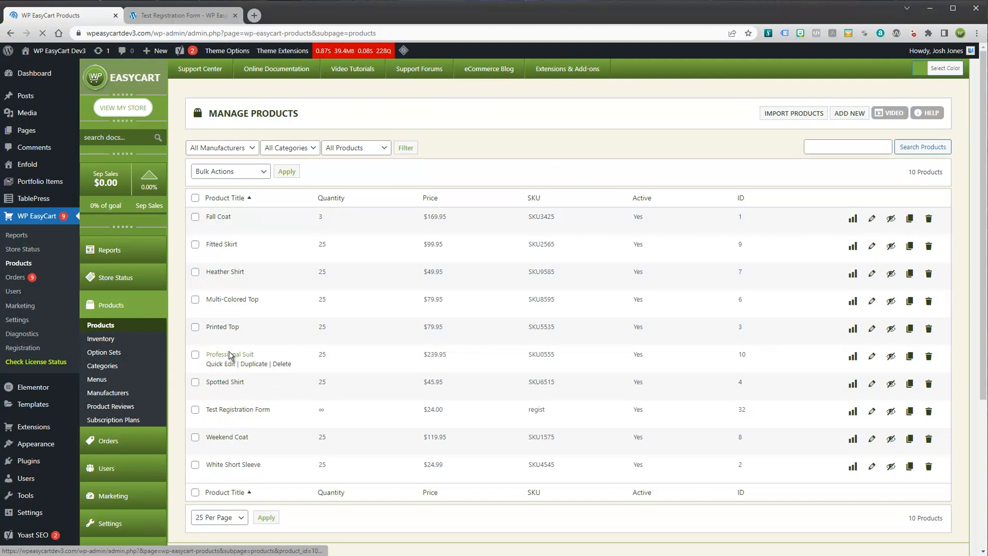
click(225, 411)
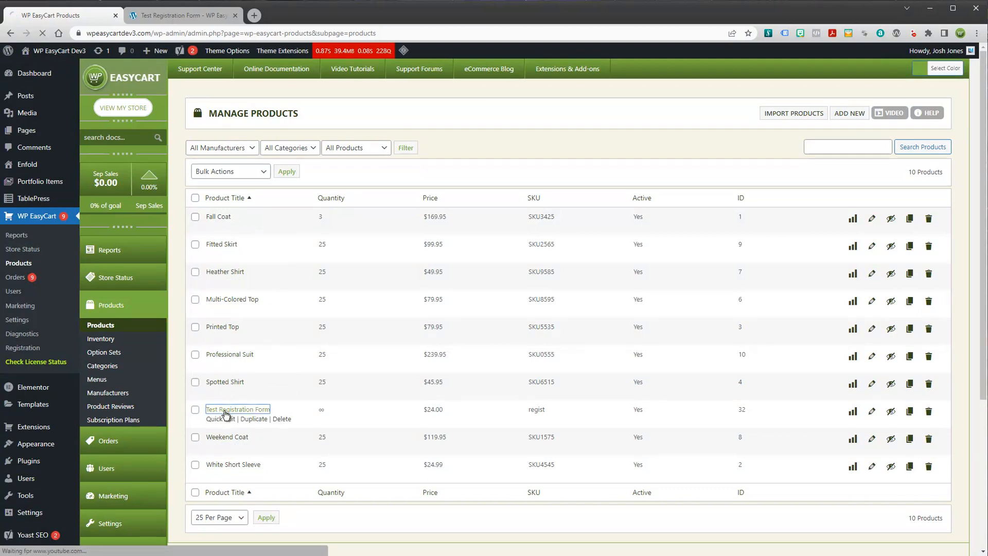
scroll(324, 350, down, 7)
scroll(326, 352, down, 8)
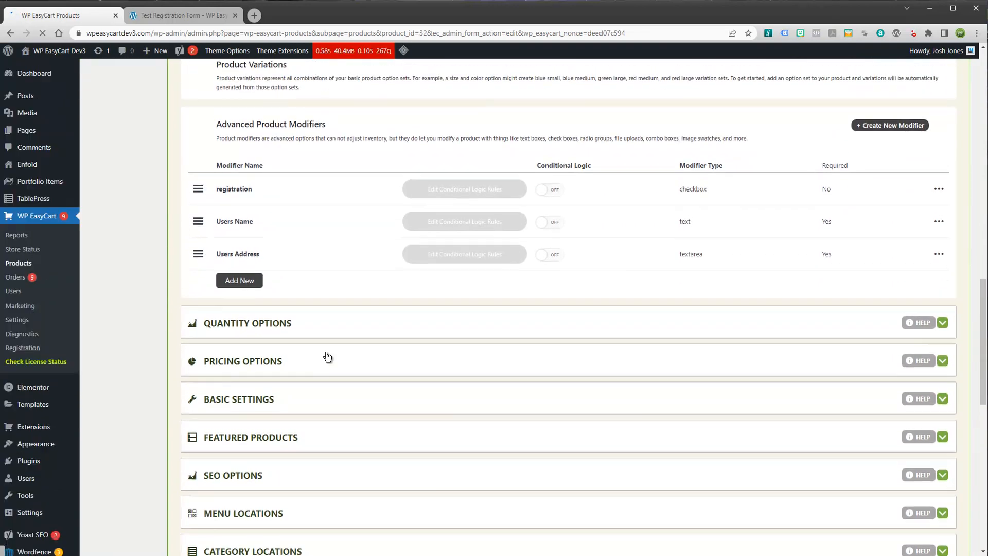
Reload the store page and test the Yes and No checkboxes under the registration question, comparing with the product editor
click(148, 15)
click(43, 33)
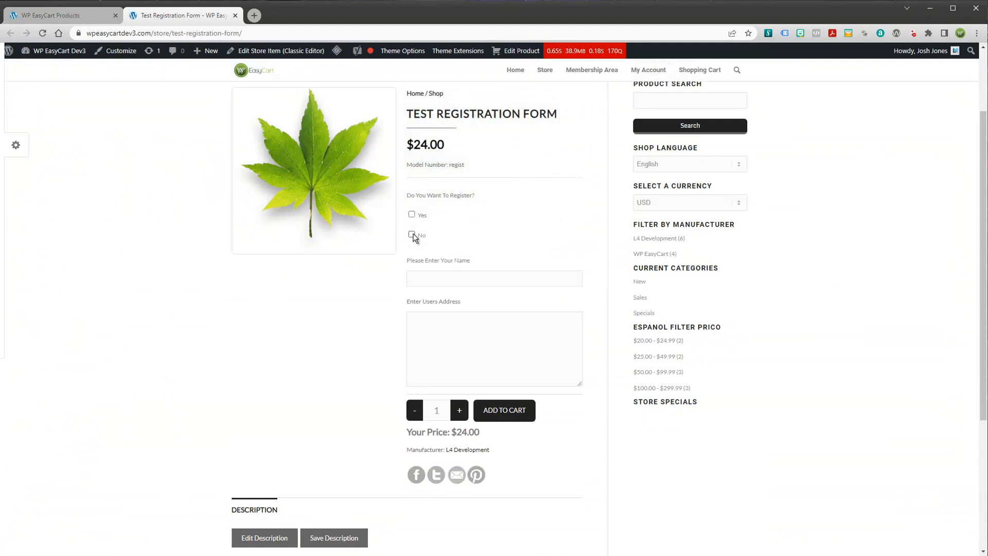
click(411, 215)
click(412, 215)
click(411, 214)
click(412, 234)
click(411, 214)
click(411, 234)
click(412, 214)
click(412, 235)
click(412, 214)
click(411, 234)
click(411, 214)
click(56, 16)
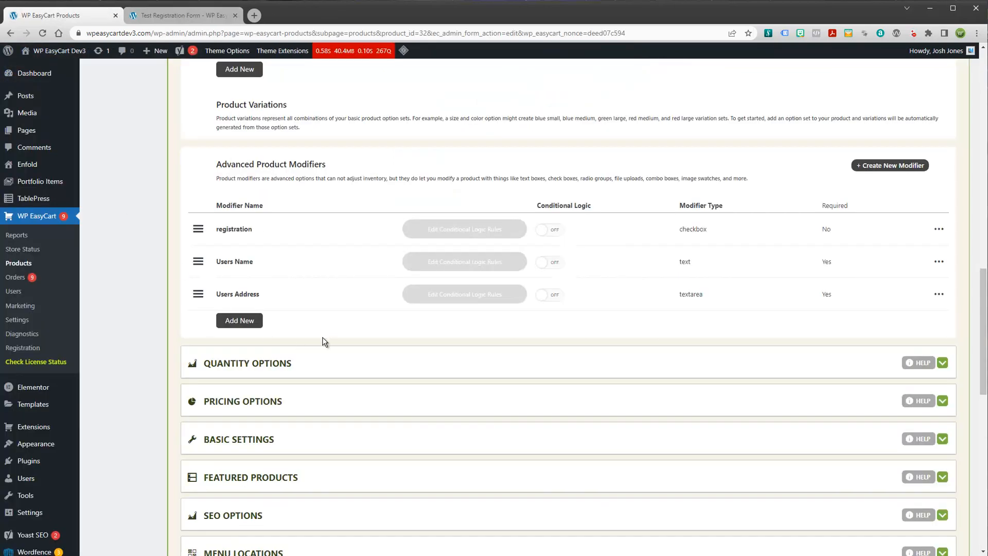
click(178, 16)
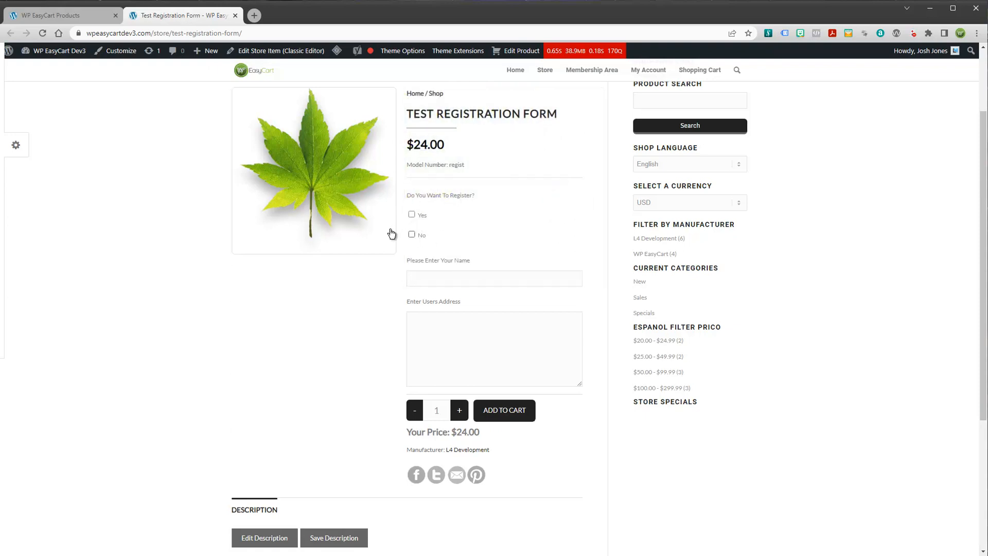
Change the registration option set's type to Advanced Combo Box, save it, and return to the product list
click(73, 15)
scroll(223, 258, up, 15)
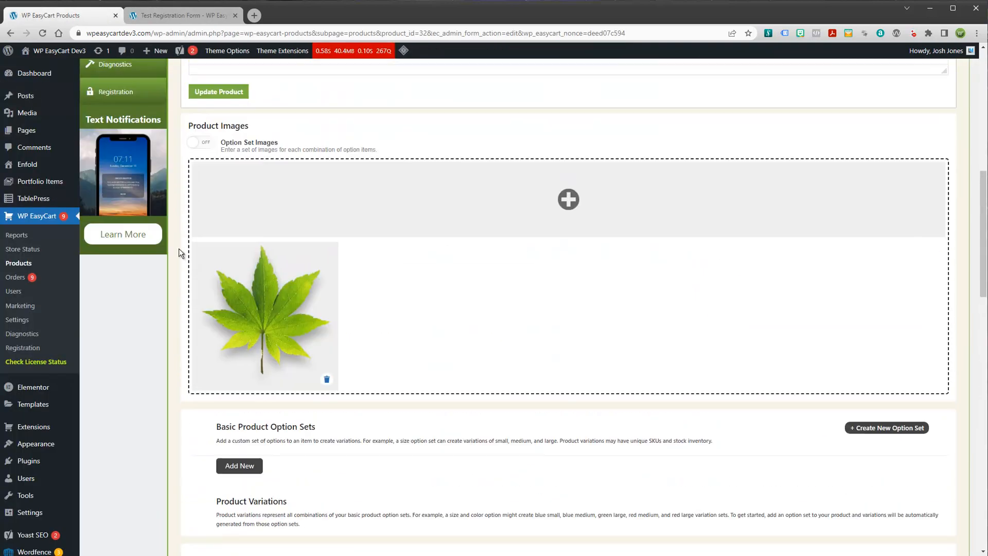
click(99, 221)
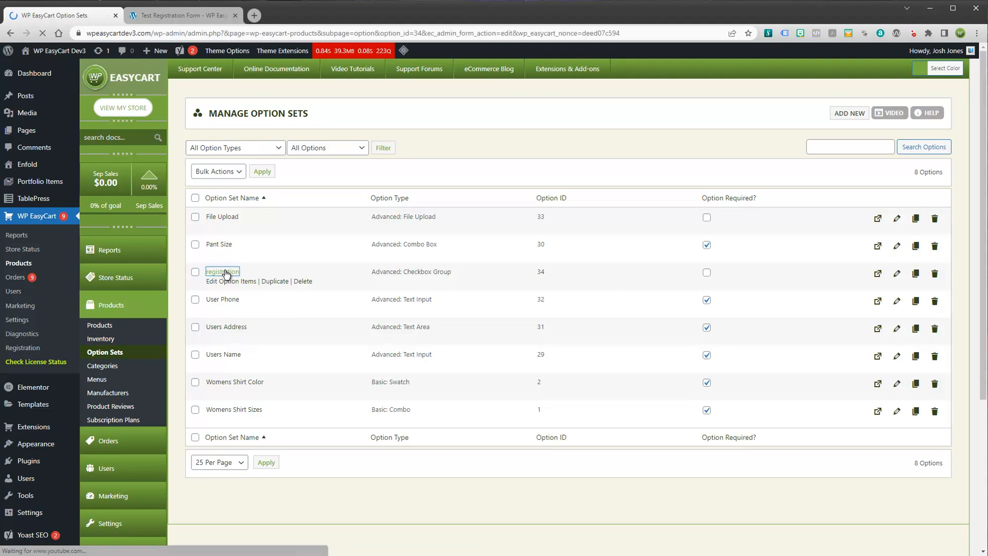
click(227, 151)
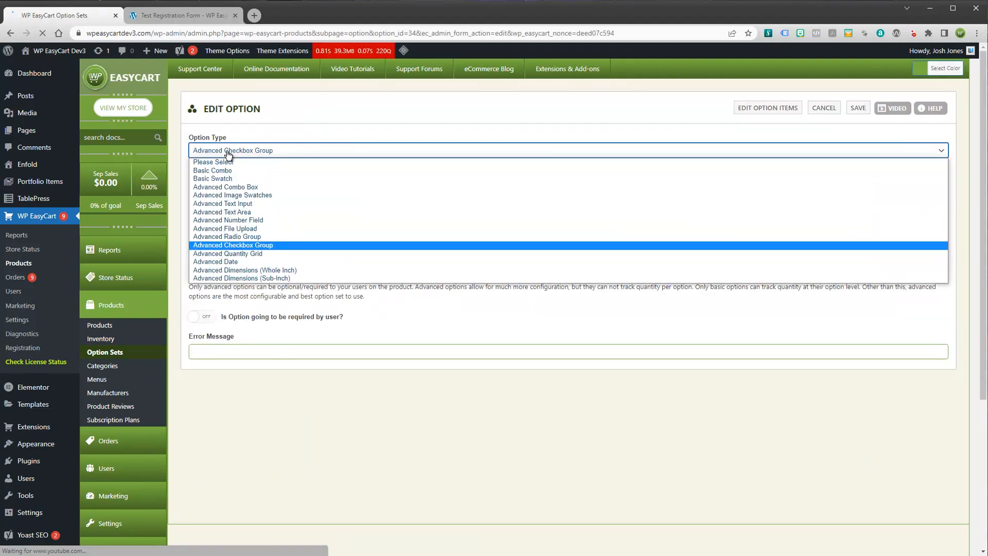
click(230, 186)
click(857, 110)
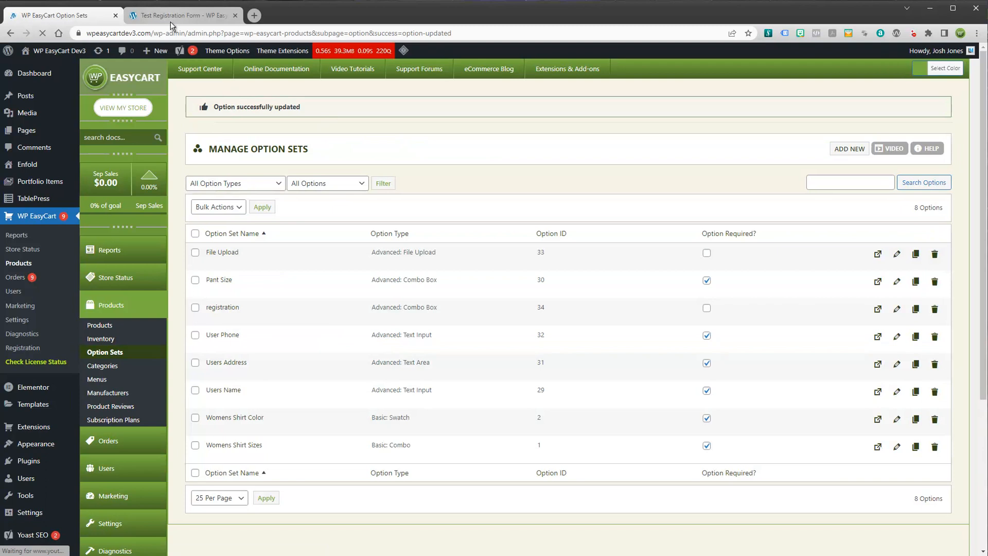
click(117, 328)
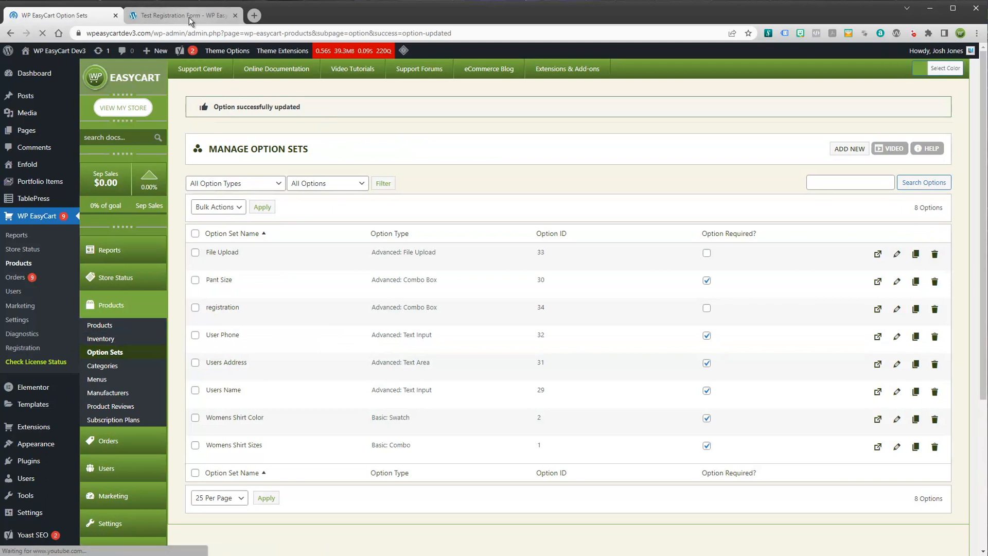
Reload the Test Registration Form store page and try the Yes and No choices of the registration question
click(189, 17)
click(43, 33)
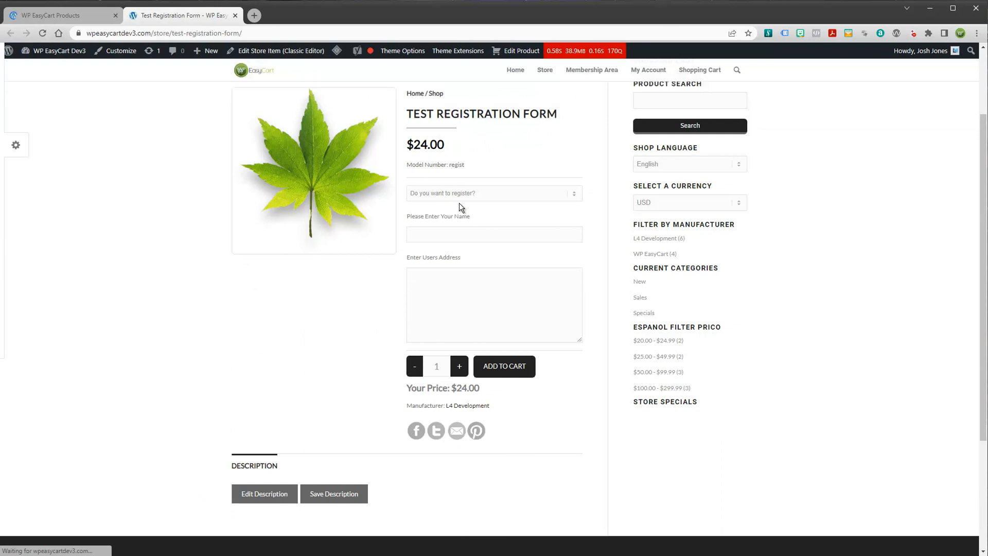
click(530, 194)
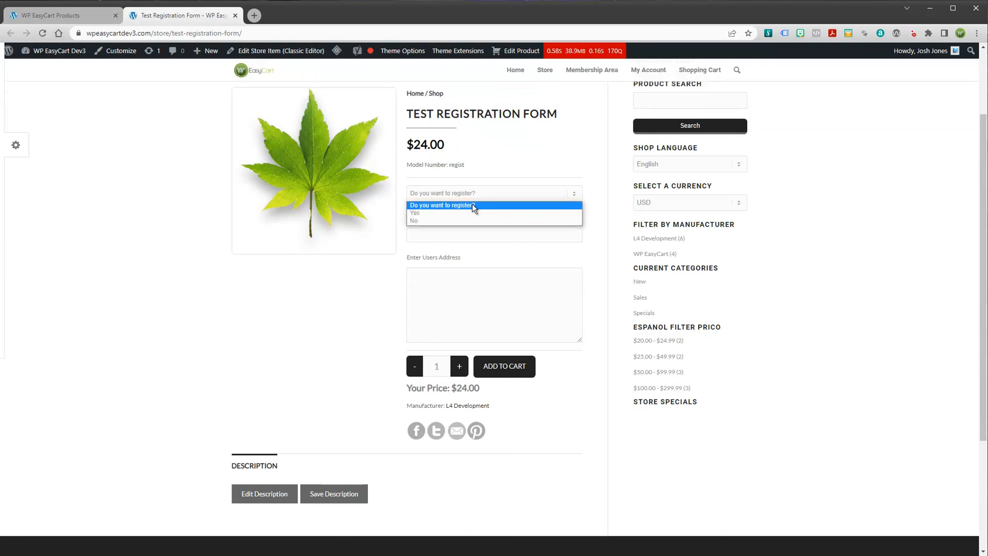
click(438, 211)
click(436, 195)
click(436, 220)
click(433, 195)
click(425, 220)
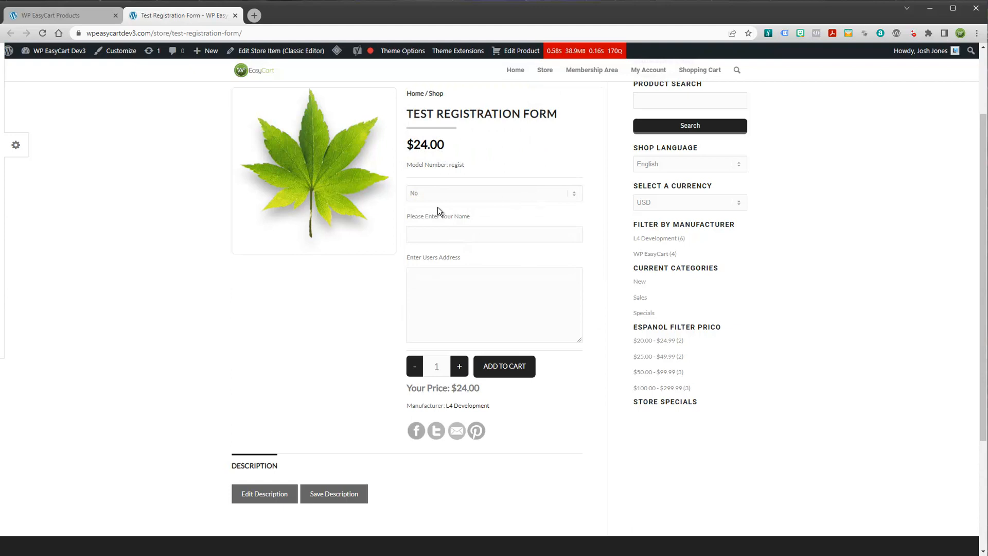
click(438, 195)
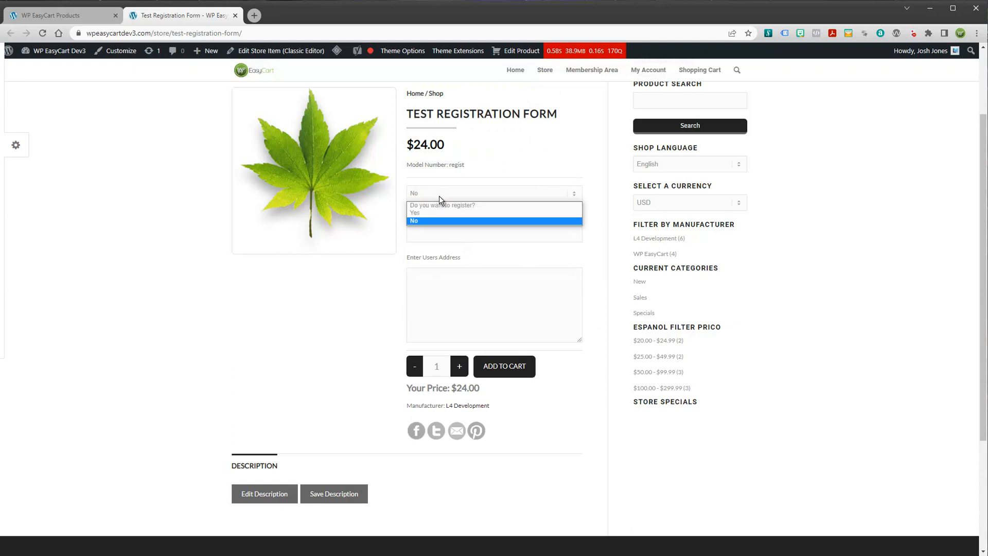
click(442, 205)
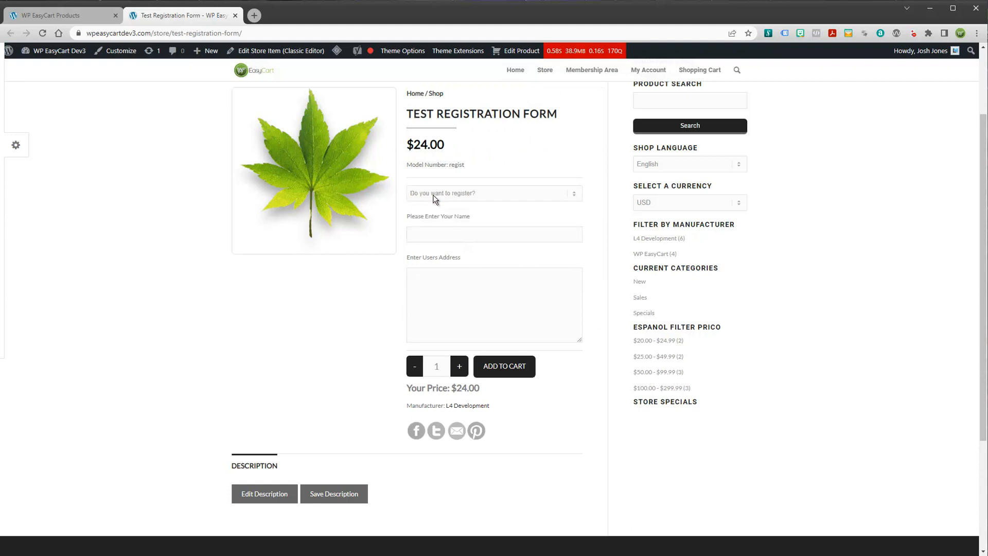
click(429, 193)
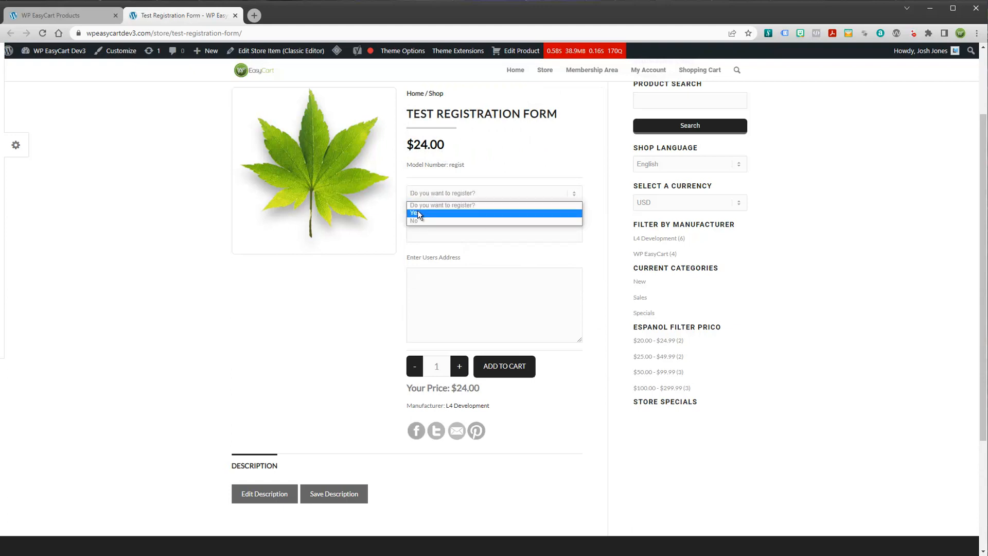
click(415, 212)
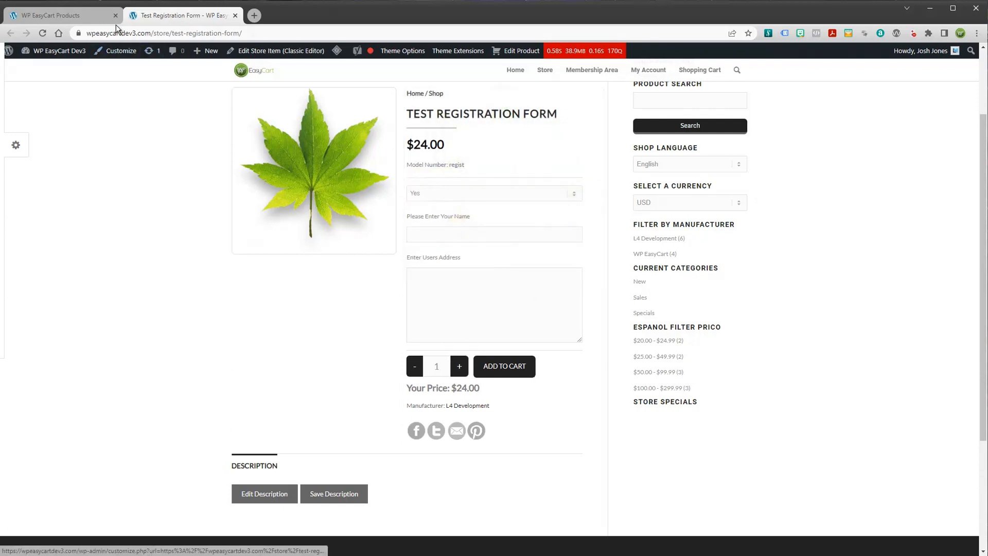
Reopen the Test Registration Form product and turn on conditional logic for the Users Name and Users Address modifiers
click(81, 18)
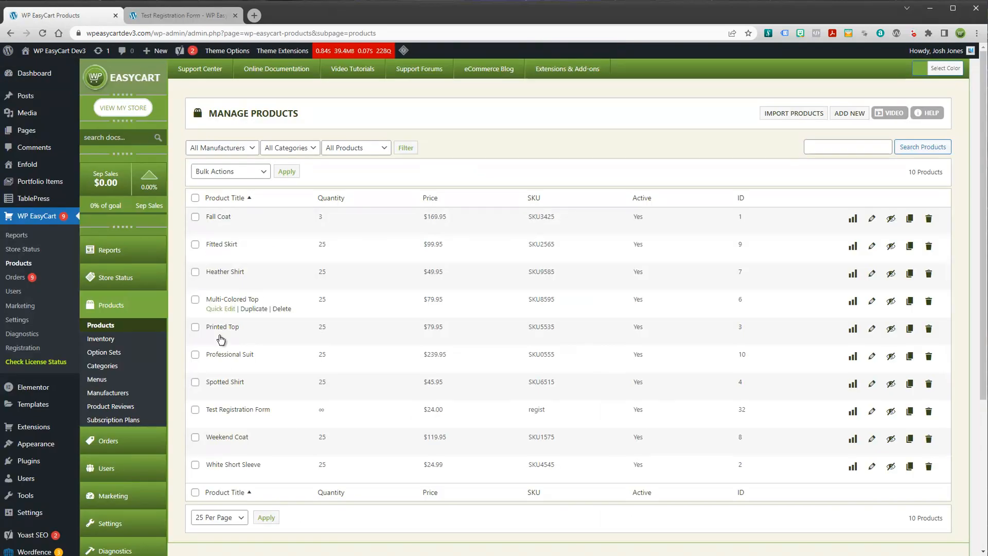
click(238, 410)
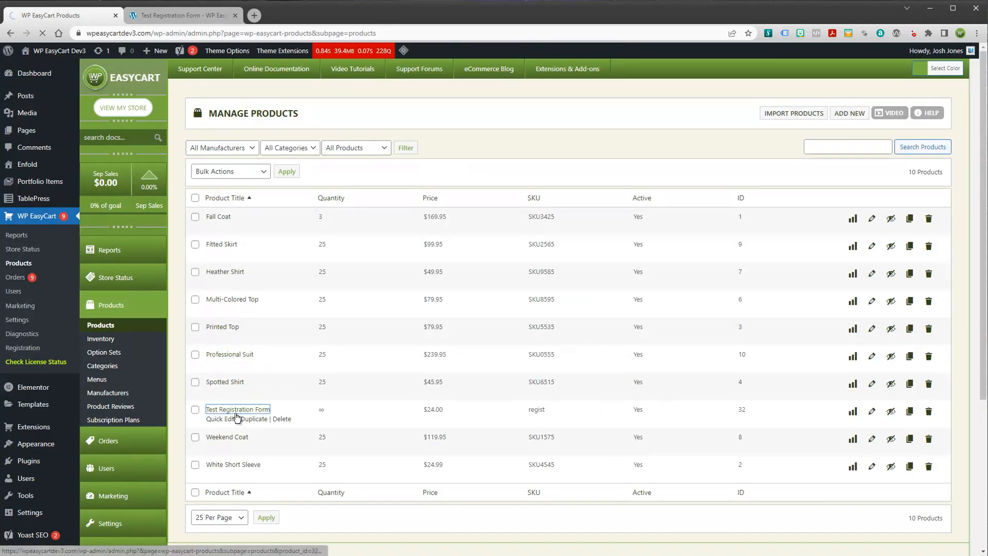
scroll(310, 341, down, 15)
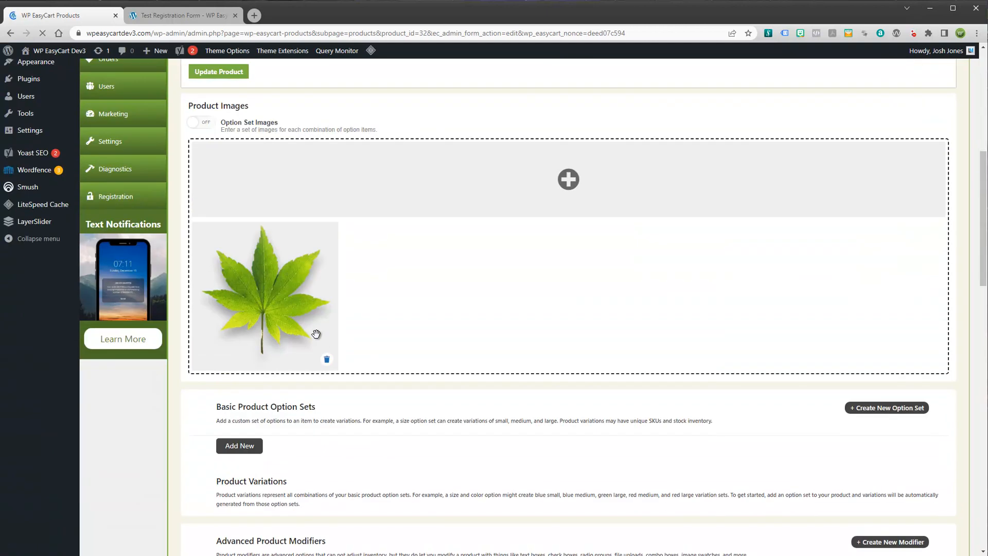
scroll(352, 323, up, 3)
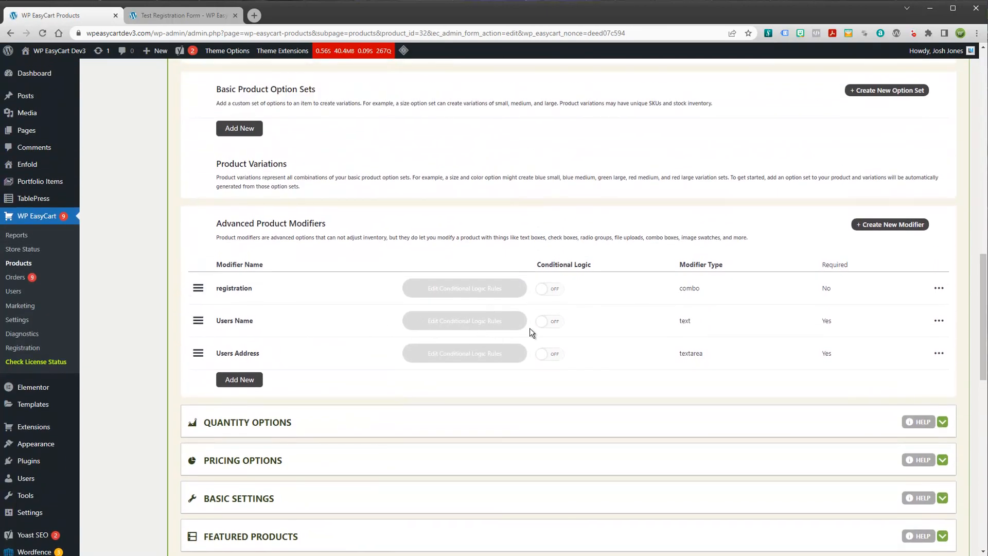
click(551, 322)
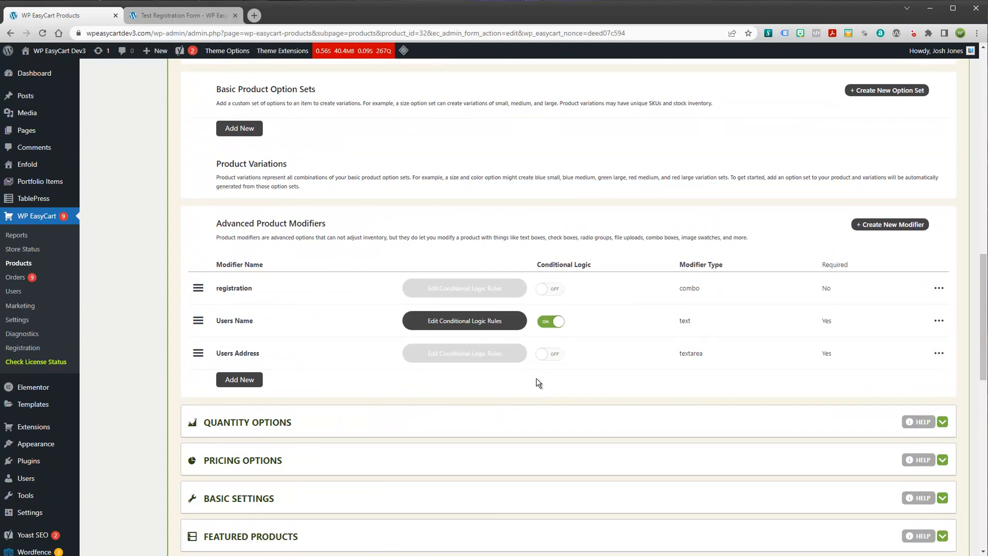
click(548, 355)
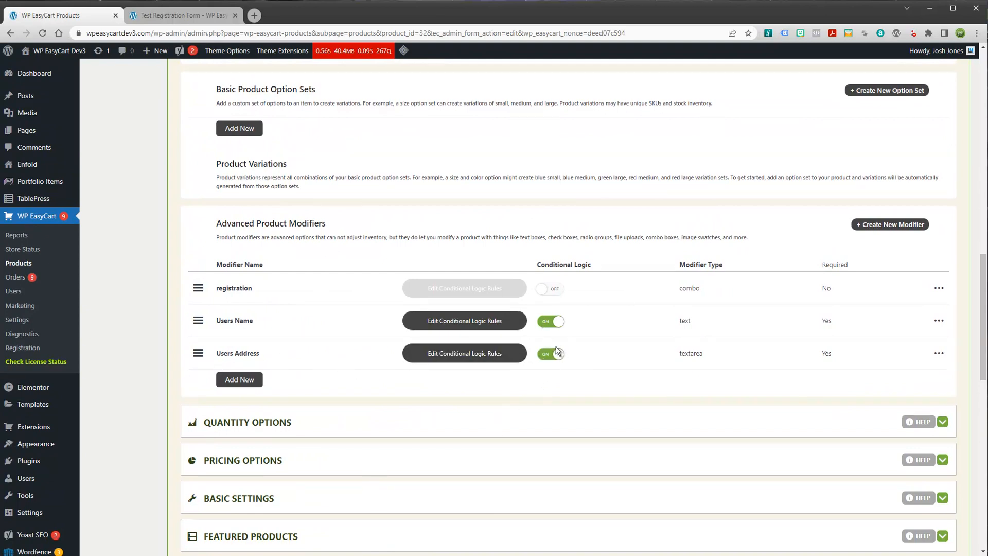
Set the Users Name conditional logic to Hide, If ANY match, when "Do you want to register?" is not Yes, and update it
click(436, 320)
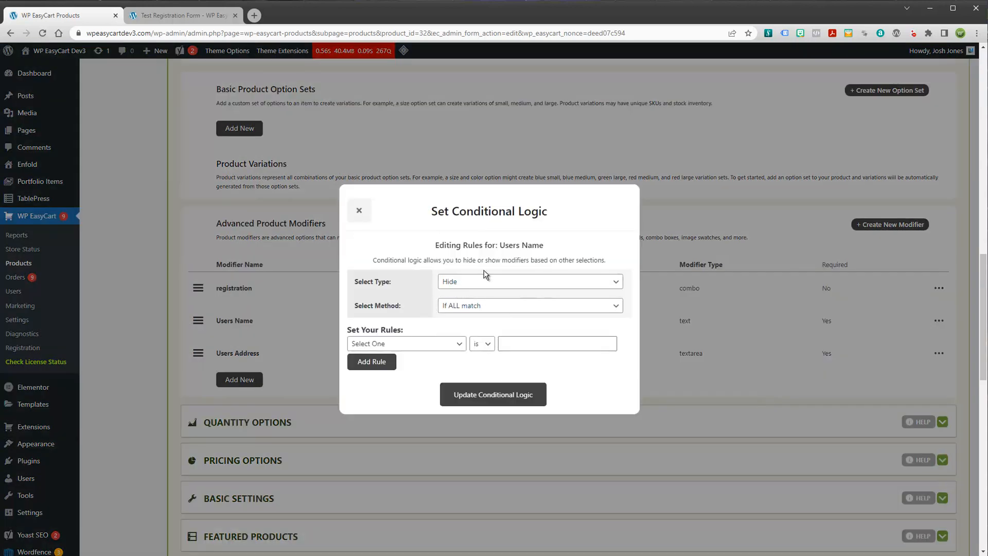
click(454, 284)
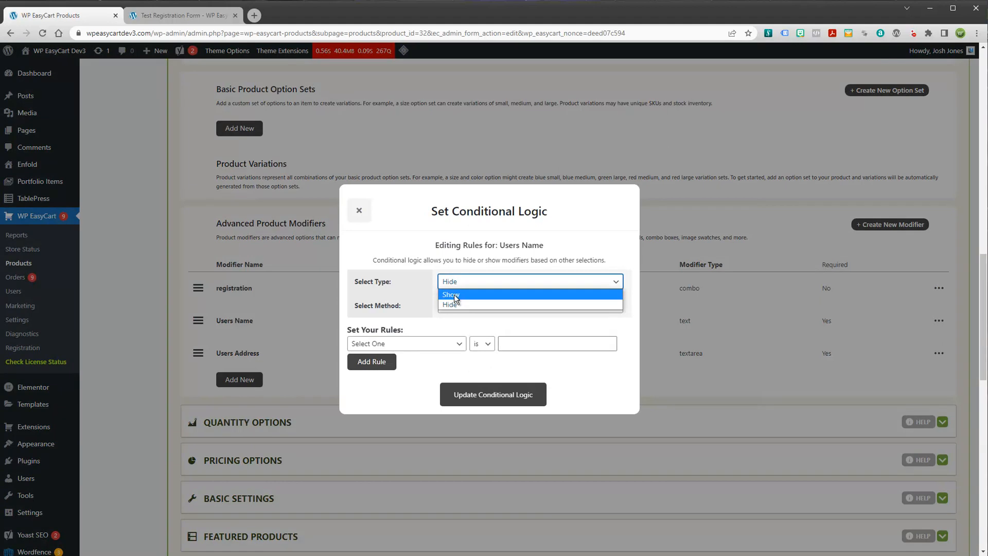
click(452, 304)
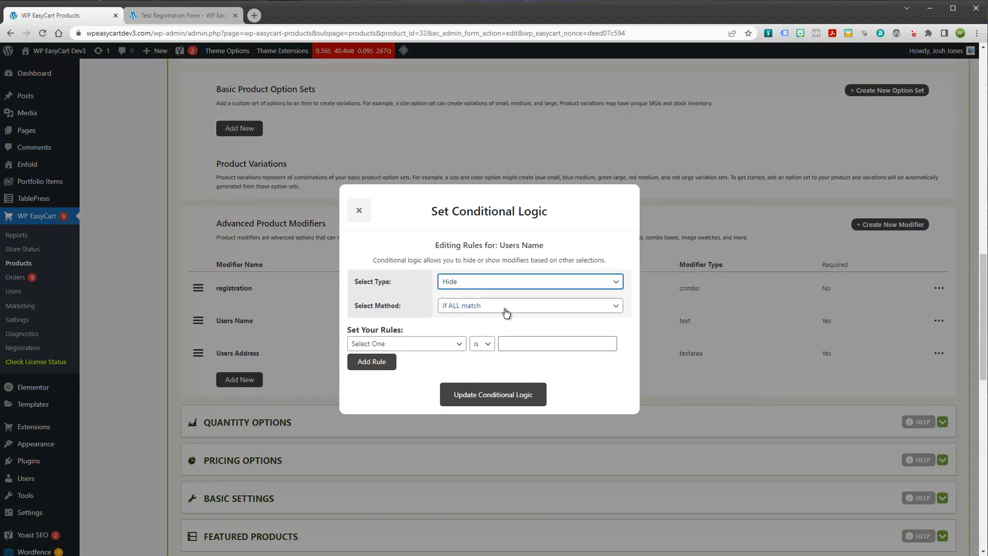
click(451, 313)
click(460, 319)
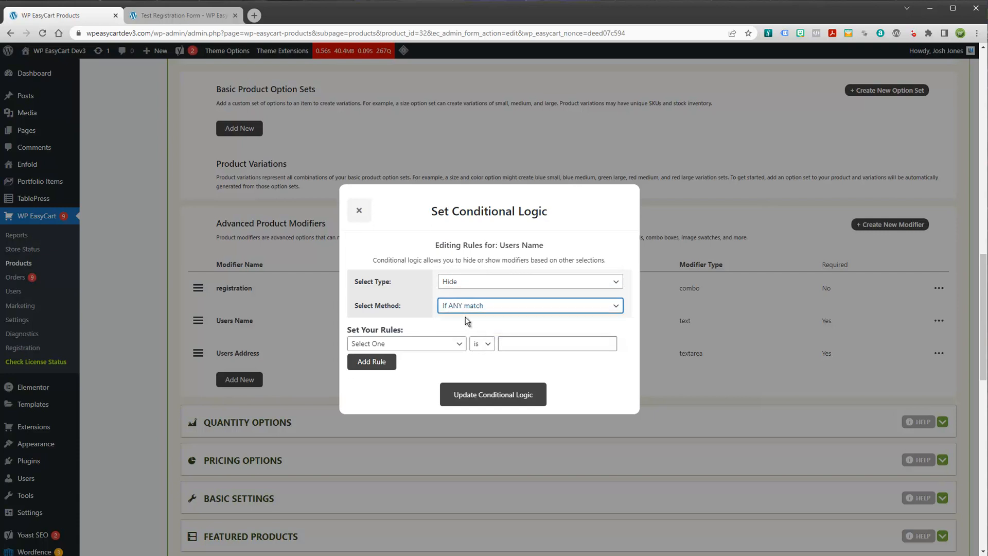
click(370, 343)
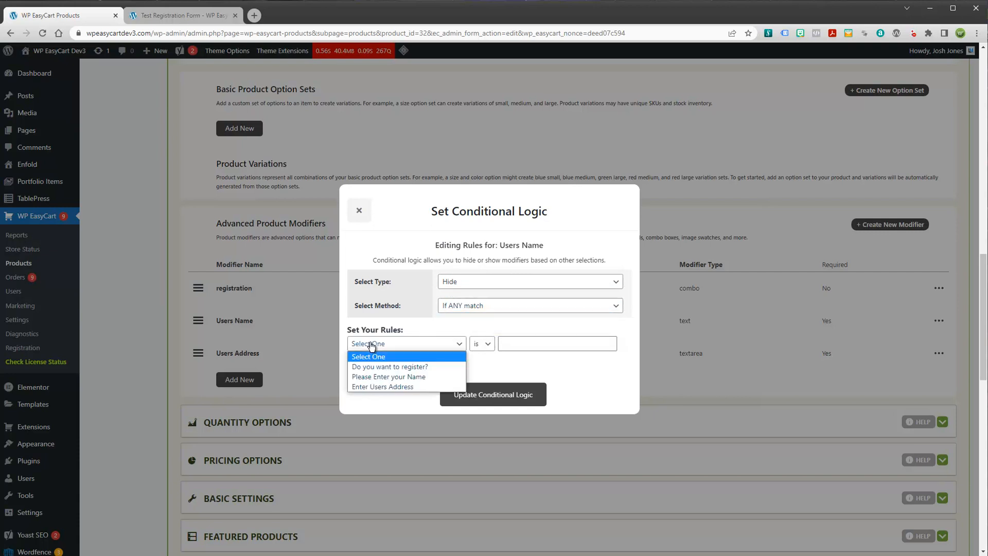
click(360, 367)
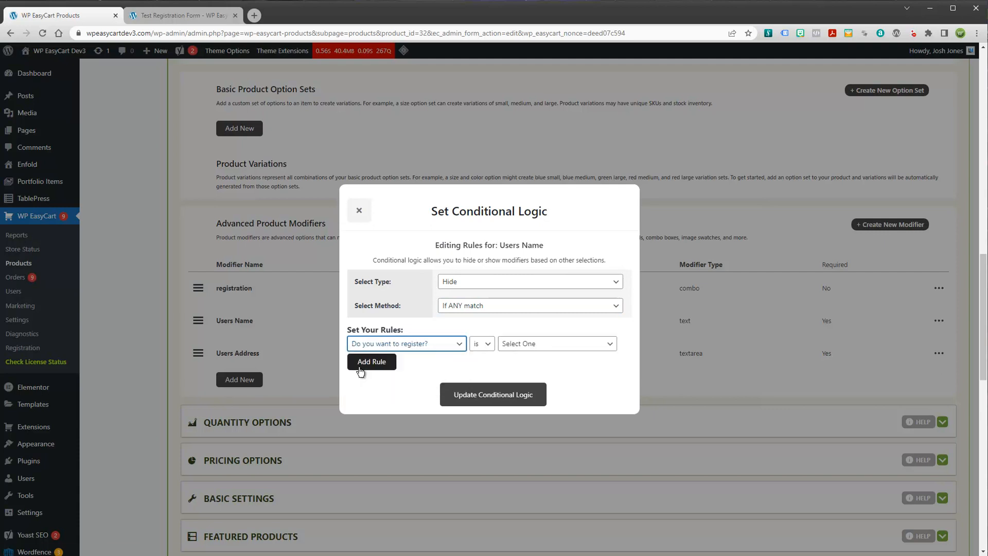
click(484, 344)
click(488, 363)
click(520, 344)
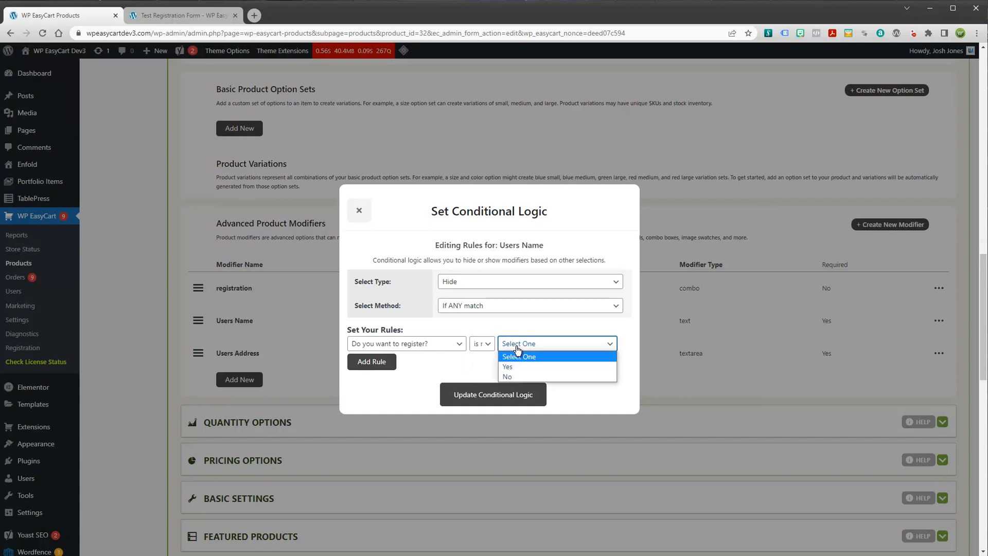
click(511, 366)
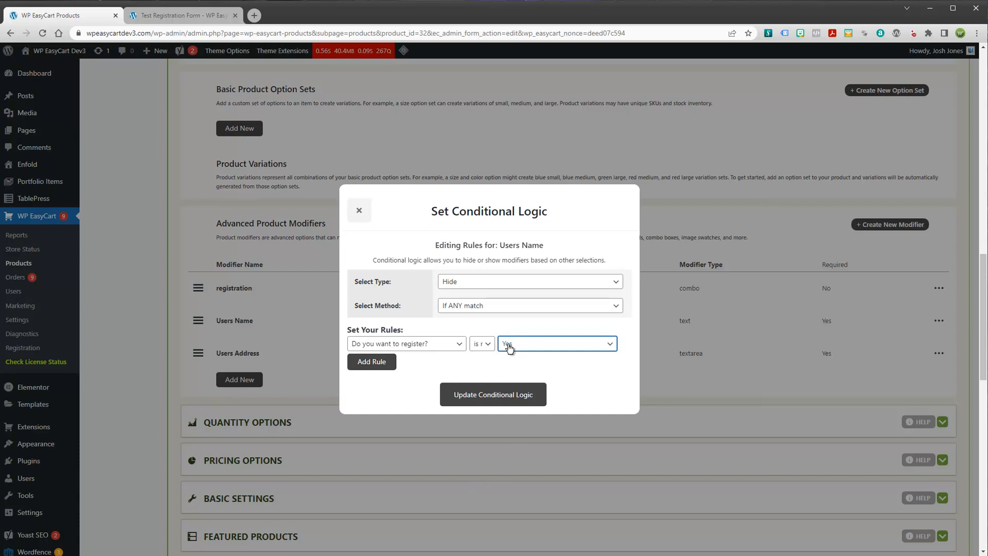
click(510, 396)
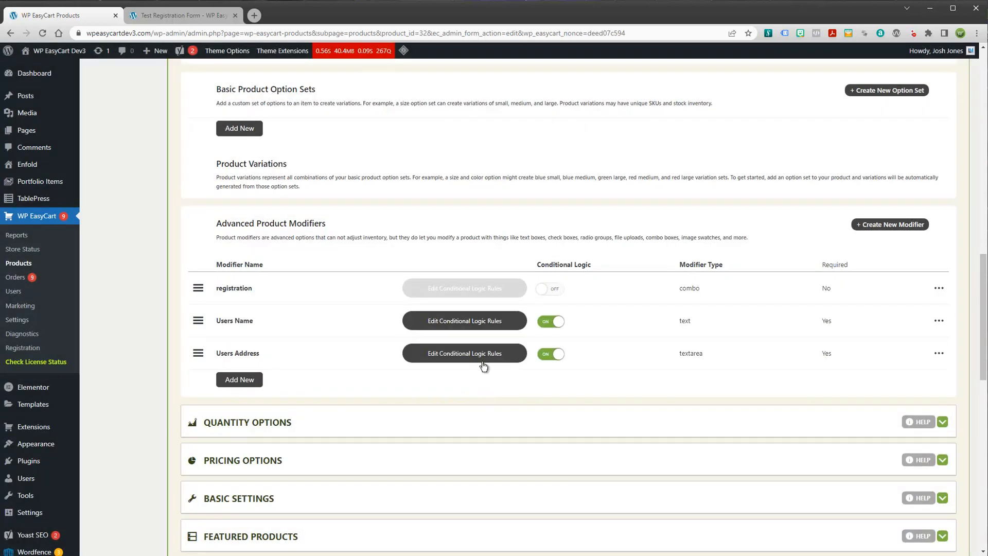
Set the Users Address conditional logic to Hide, If ANY match, when "Do you want to register?" is not Yes, and update it
click(482, 360)
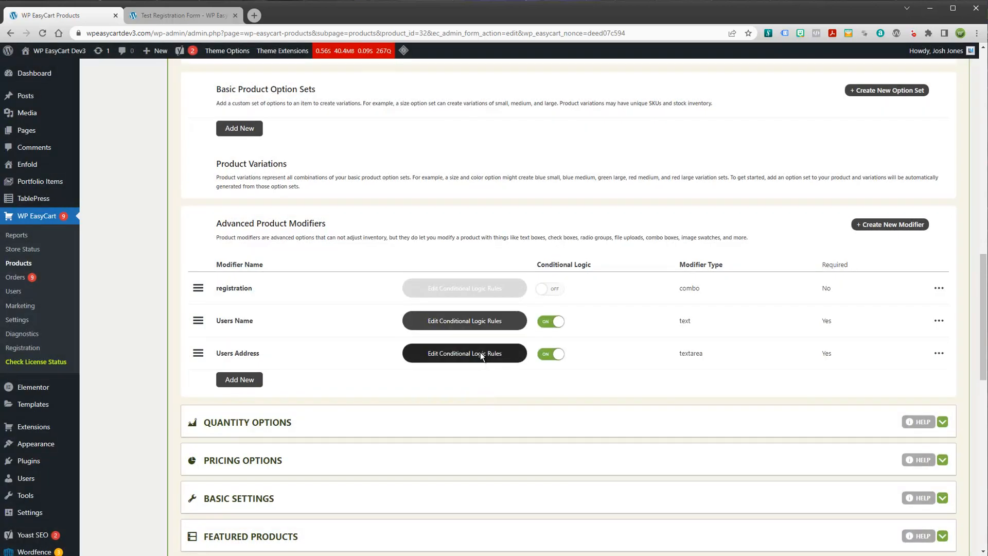
click(452, 282)
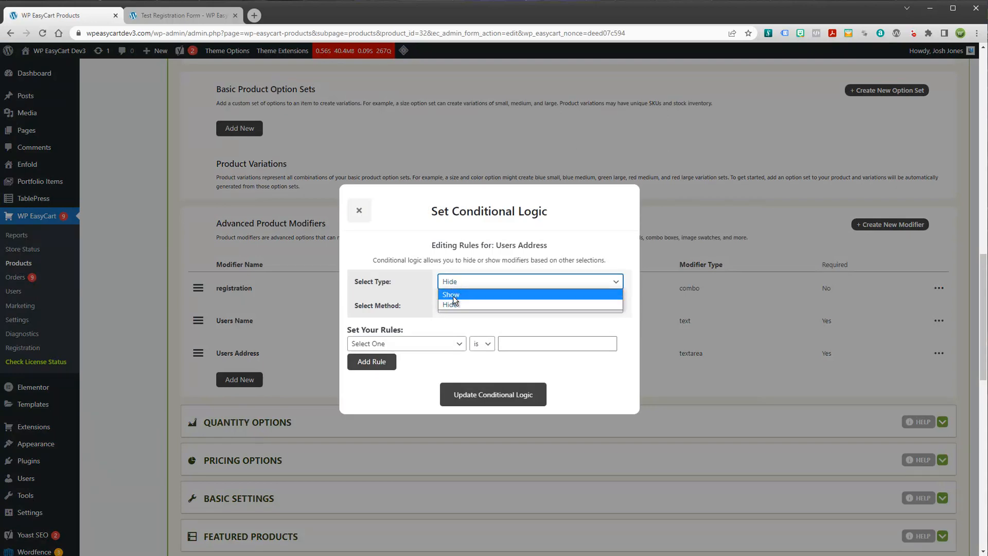
click(450, 306)
click(457, 306)
click(456, 323)
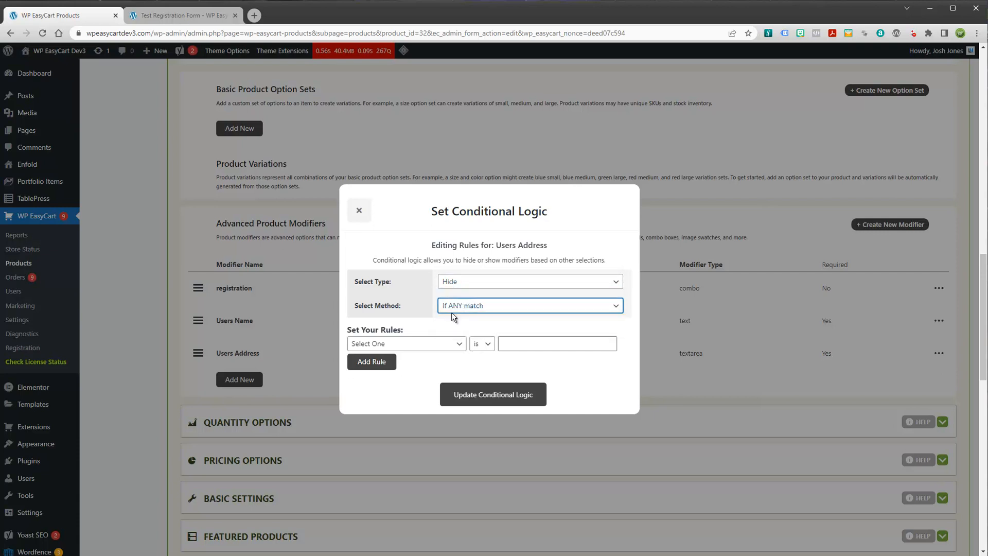
click(400, 343)
click(393, 366)
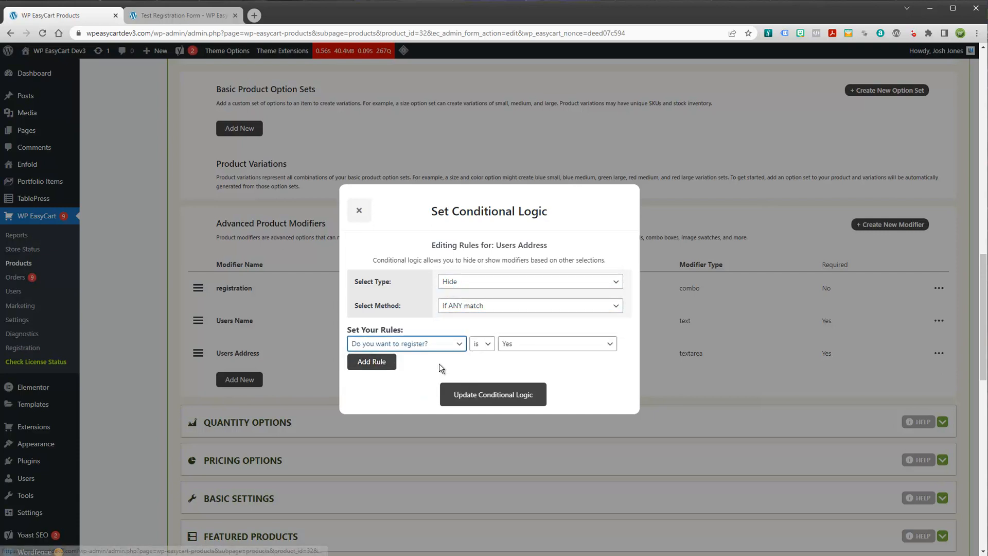
click(483, 344)
click(485, 367)
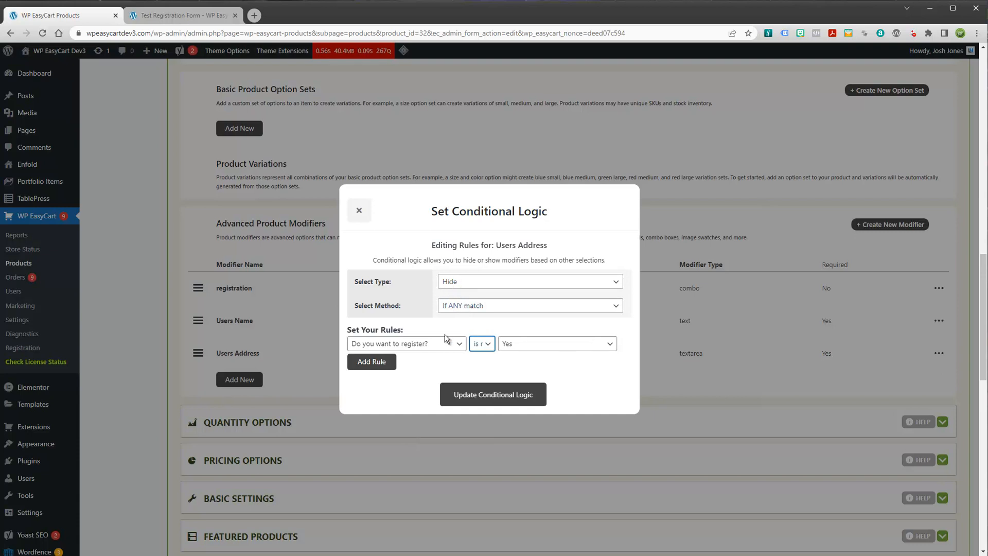
click(487, 399)
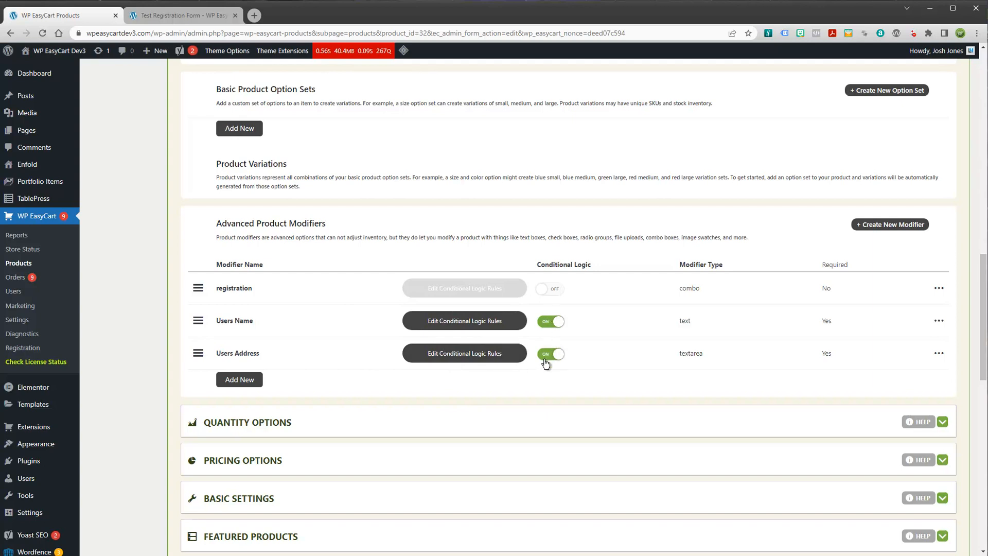
Refresh the Test Registration Form store page and test the updated conditional fields by answering the registration question with No and with Yes
drag(257, 290, 212, 293)
click(162, 17)
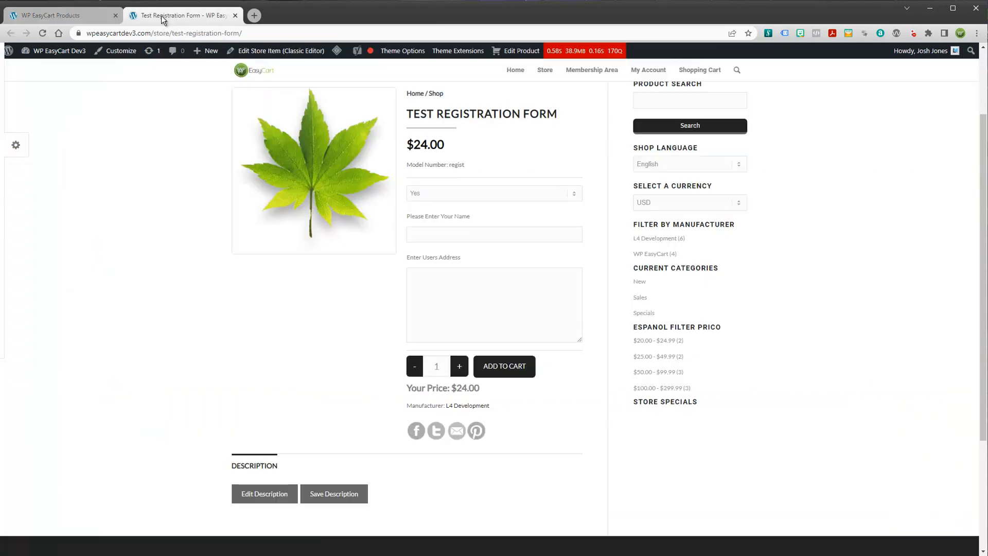
click(43, 33)
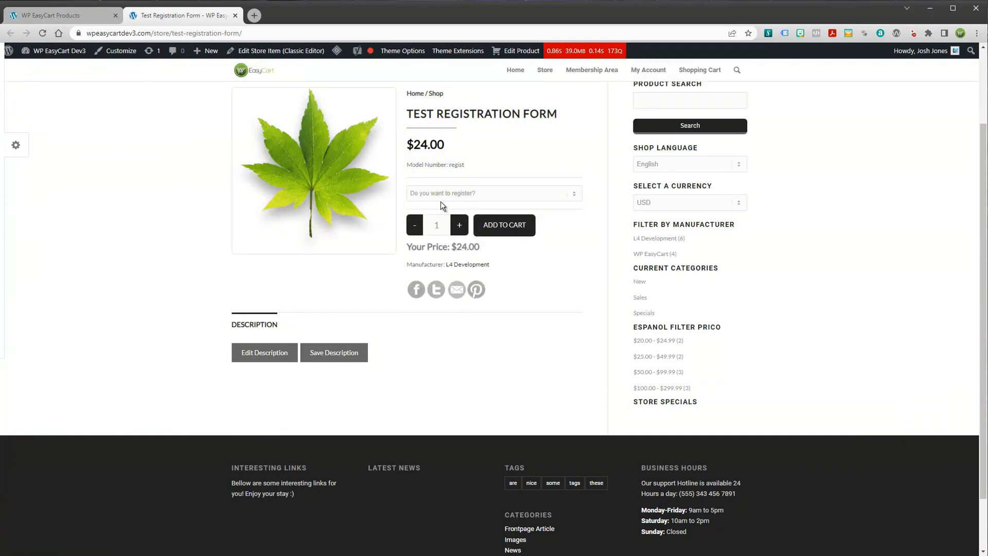
click(572, 194)
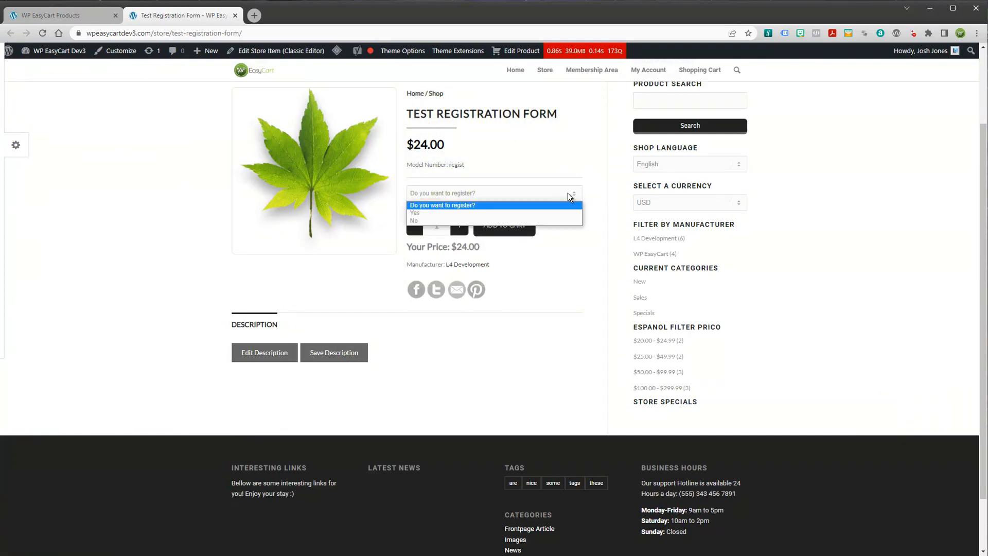
click(412, 220)
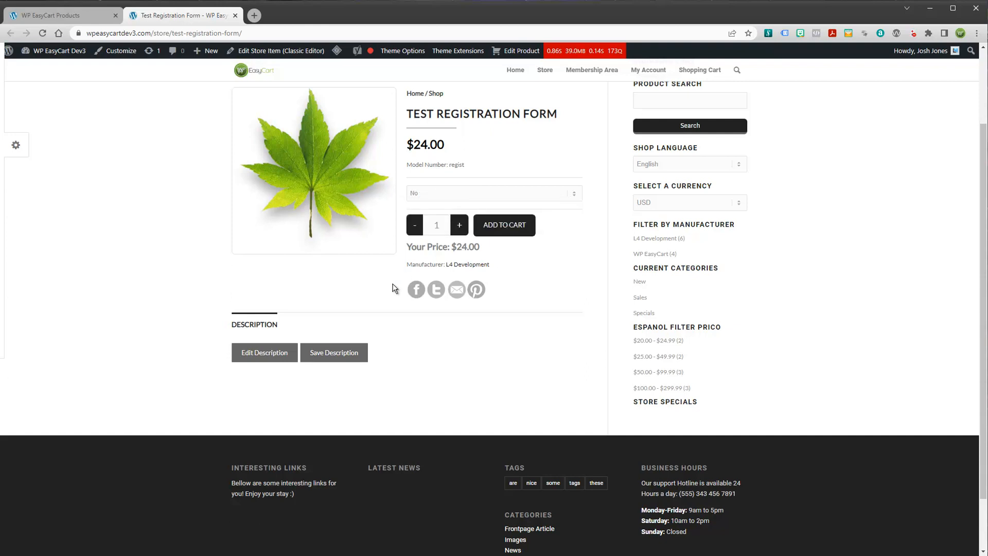
click(573, 192)
click(450, 212)
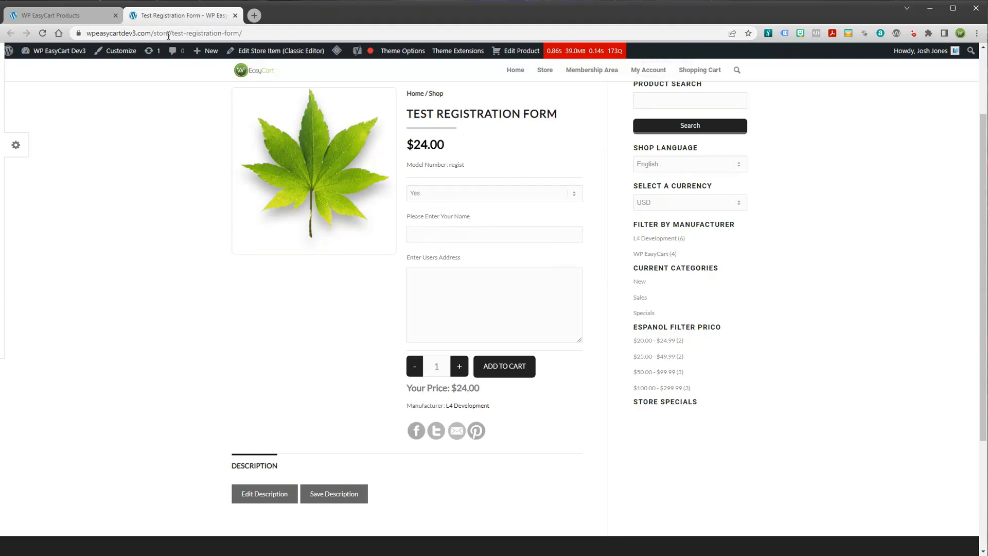
Review the Users Address conditional logic rules in the product editor against the store page and close them without changes
click(72, 15)
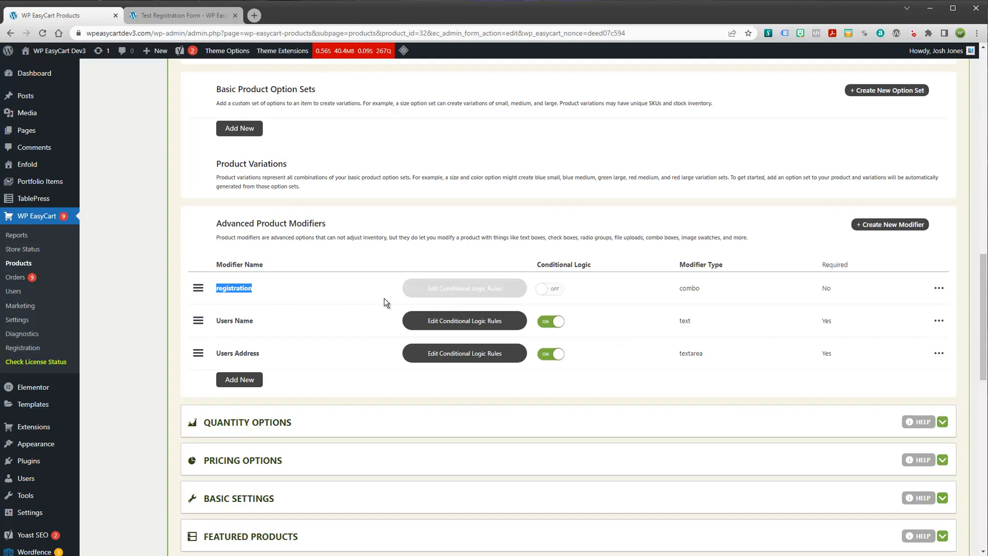
scroll(541, 312, up, 2)
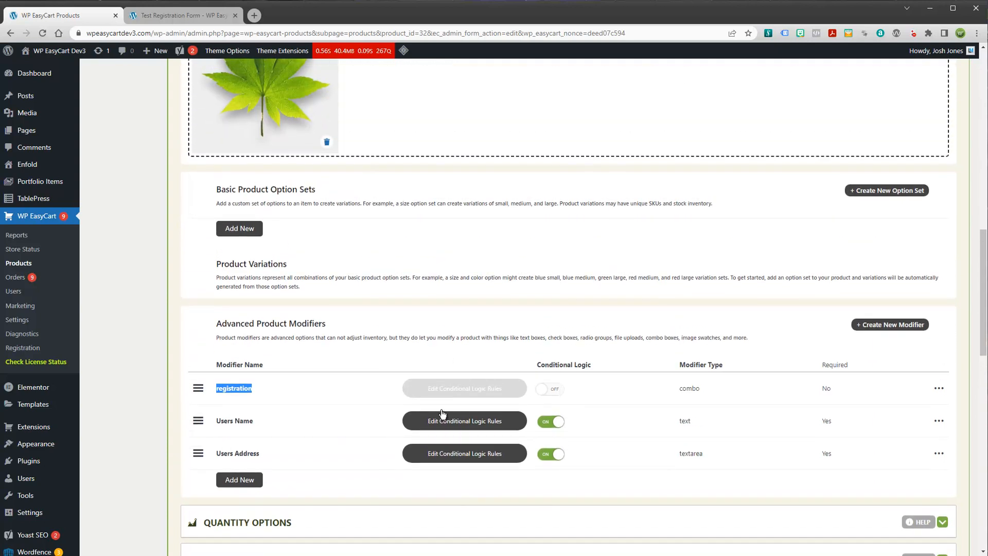
click(464, 456)
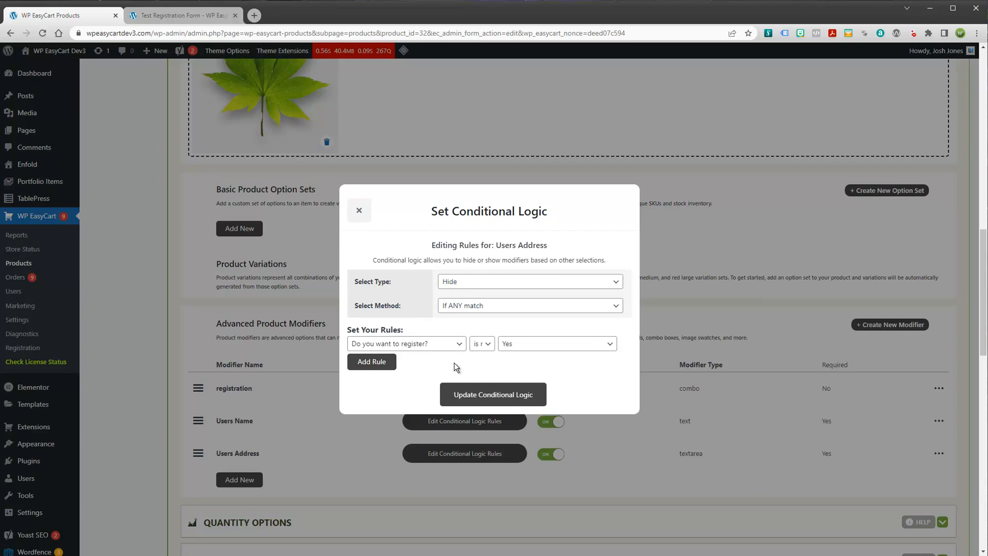
click(132, 9)
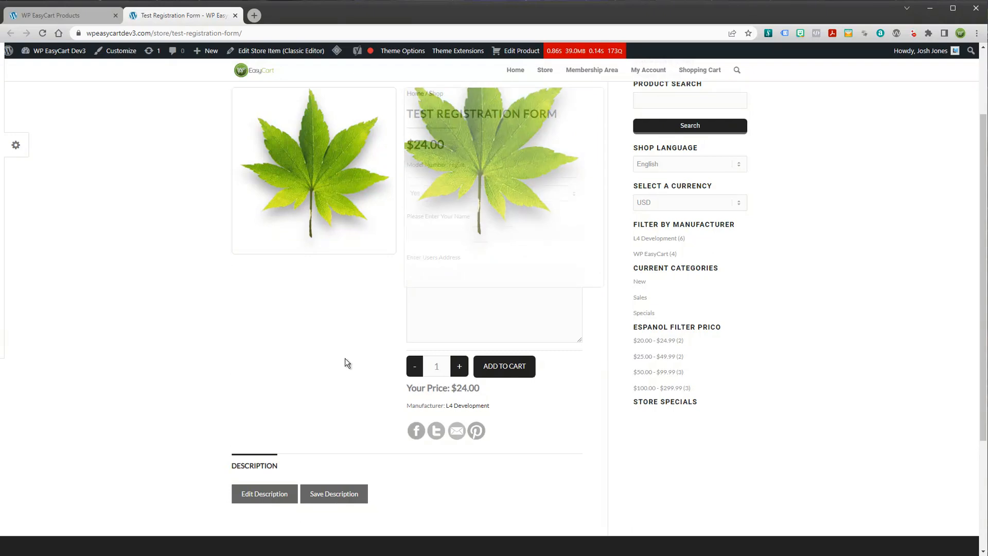
click(72, 16)
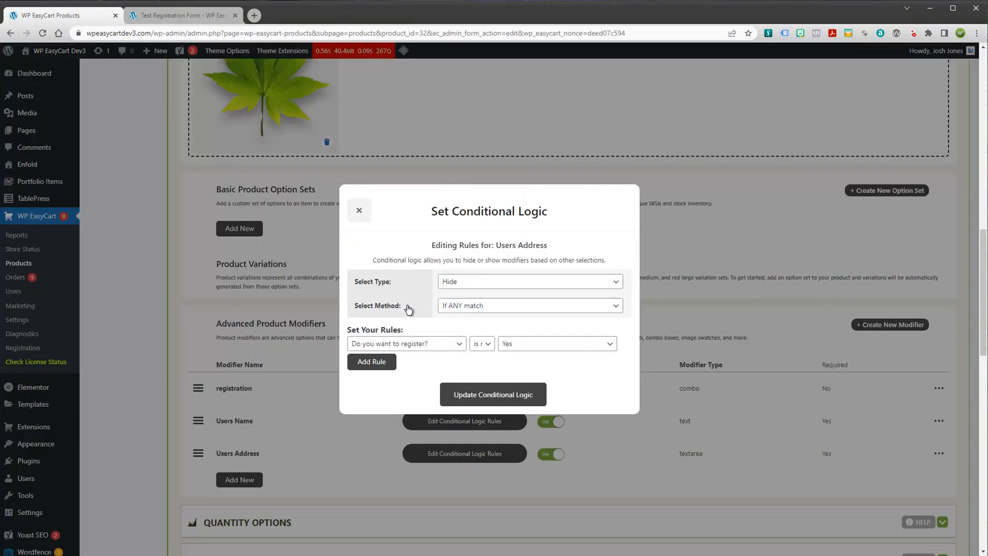
click(359, 210)
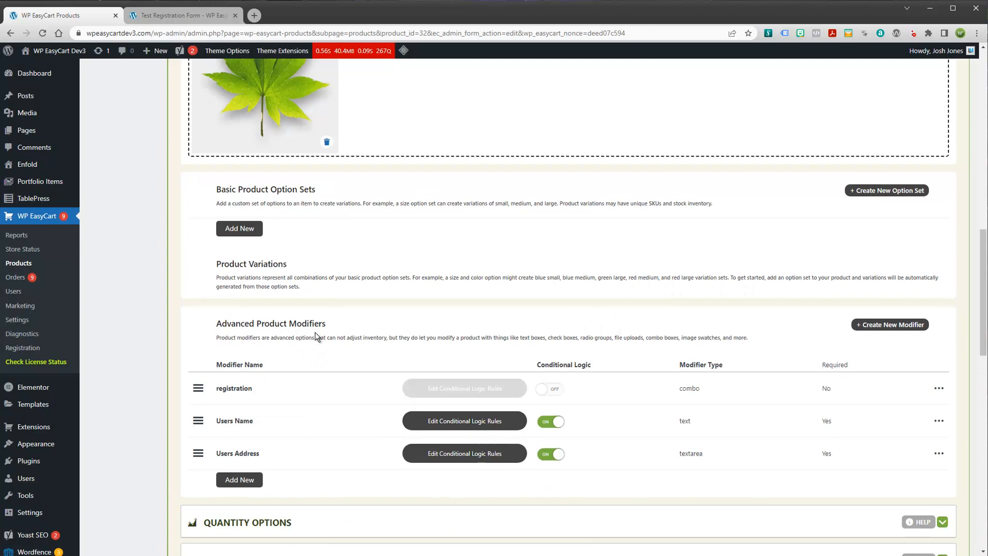
mouse_move(984, 338)
mouse_down()
mouse_move(984, 360)
mouse_move(984, 347)
mouse_up()
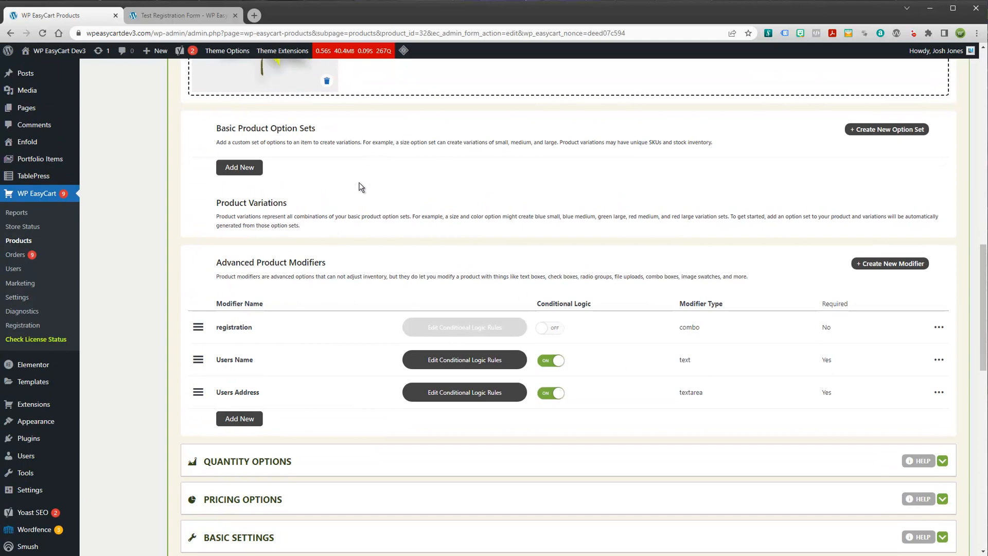
scroll(384, 240, up, 2)
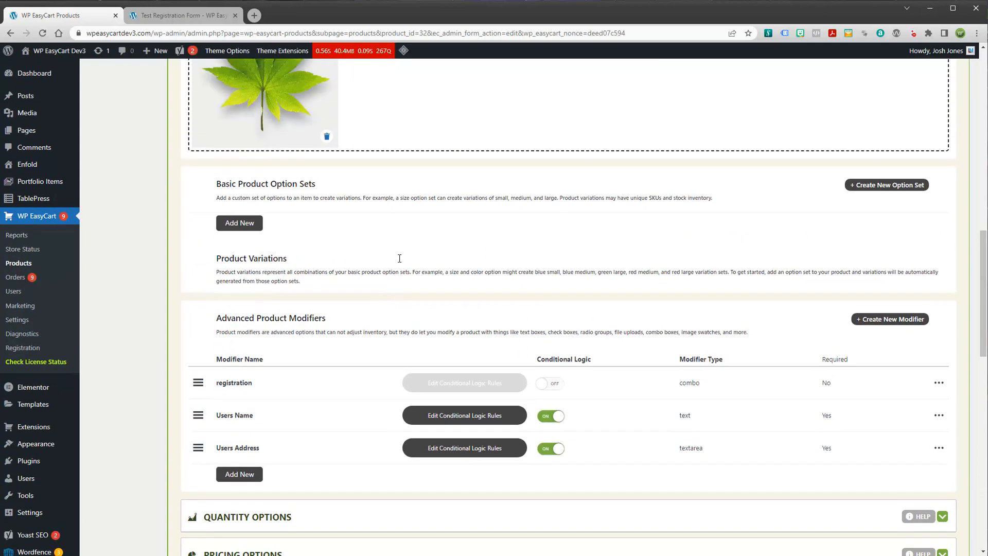